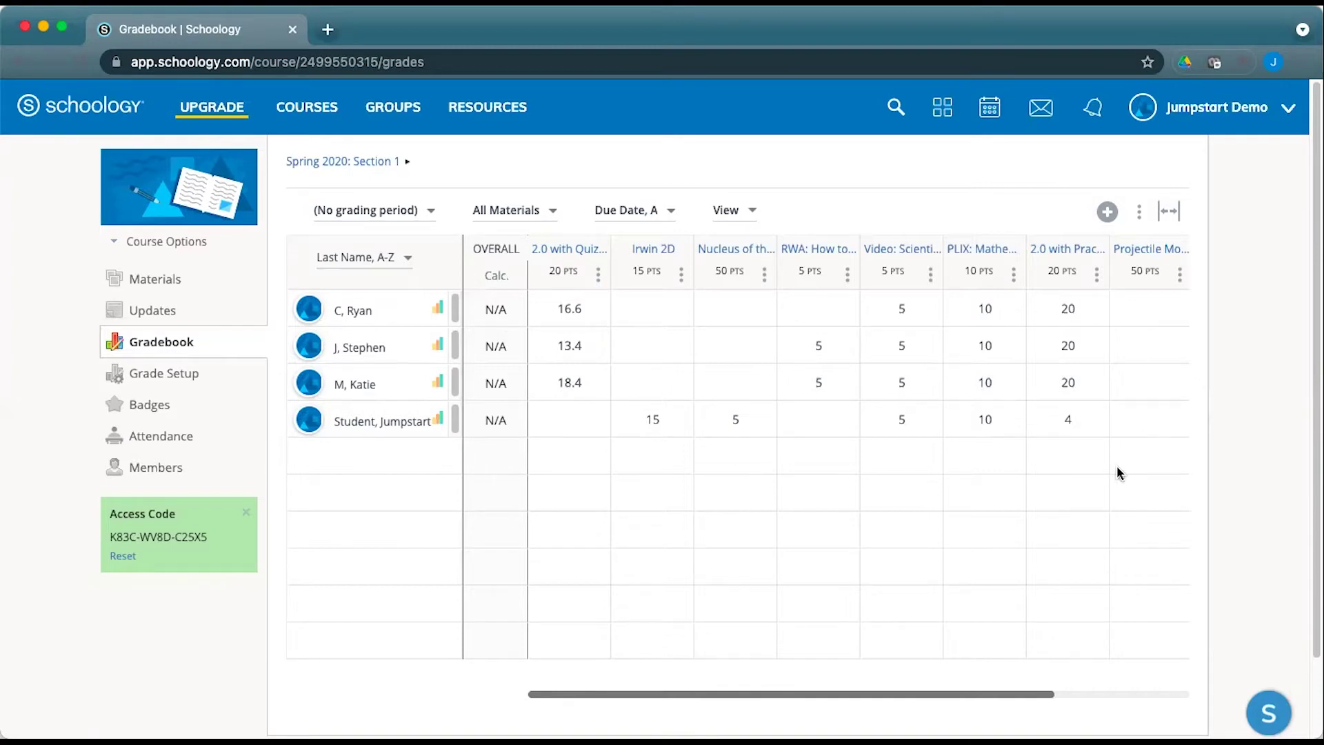
# Open the '2.0 with Practice: Expressions' assignment from Materials and scroll down to its View Reports link
pyautogui.click(149, 281)
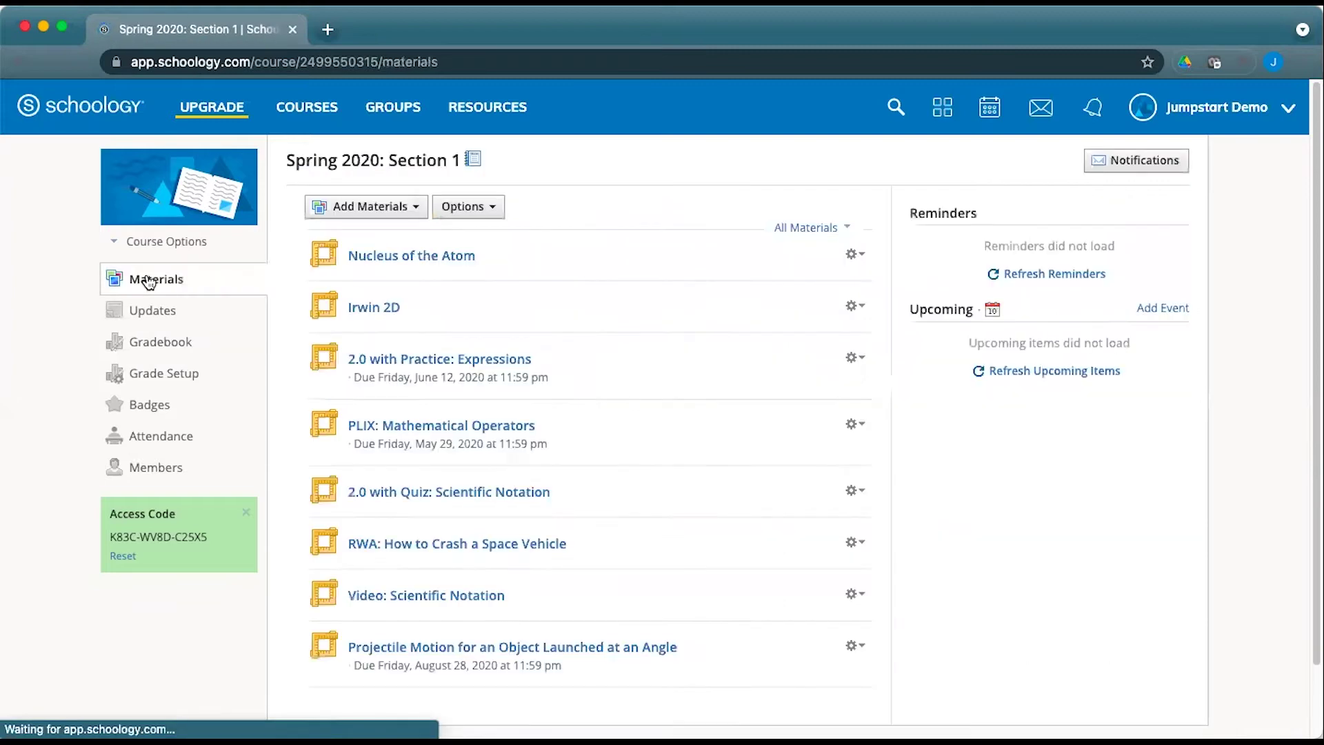
pyautogui.click(475, 360)
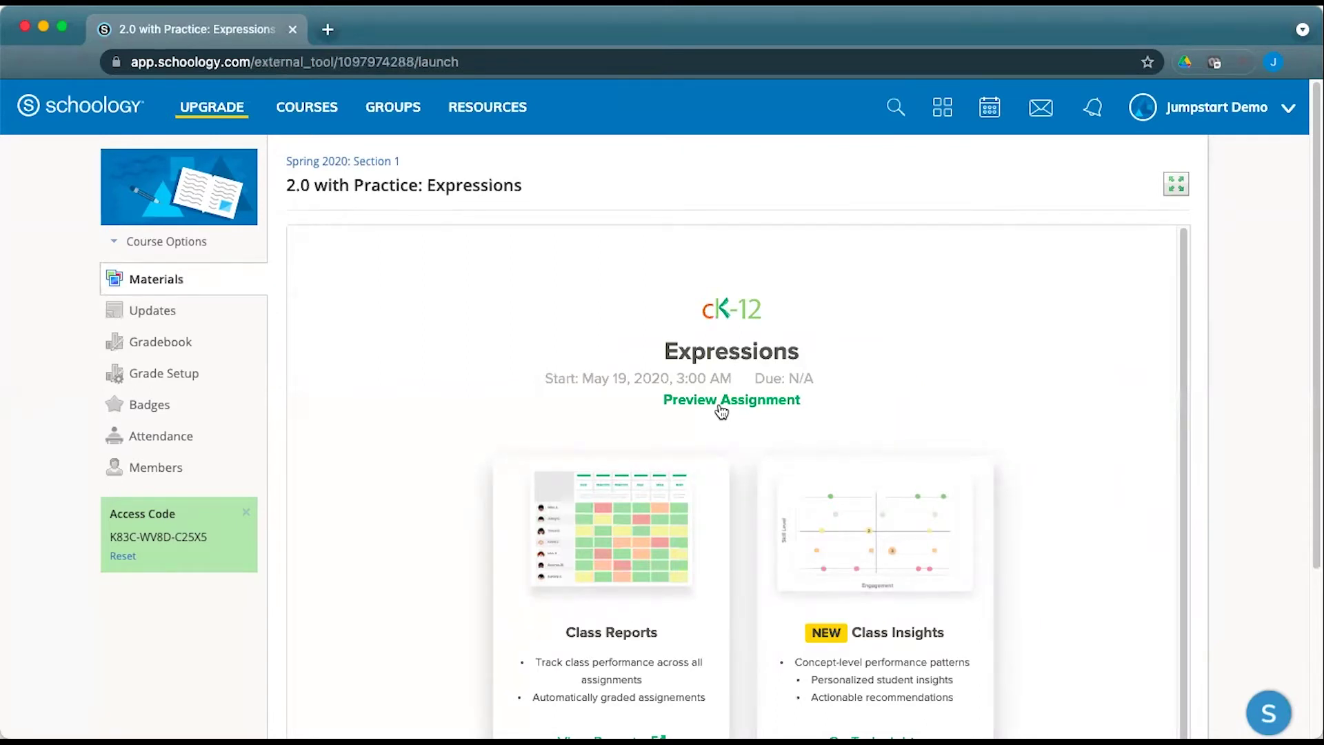
pyautogui.scroll(-2, 767, 428)
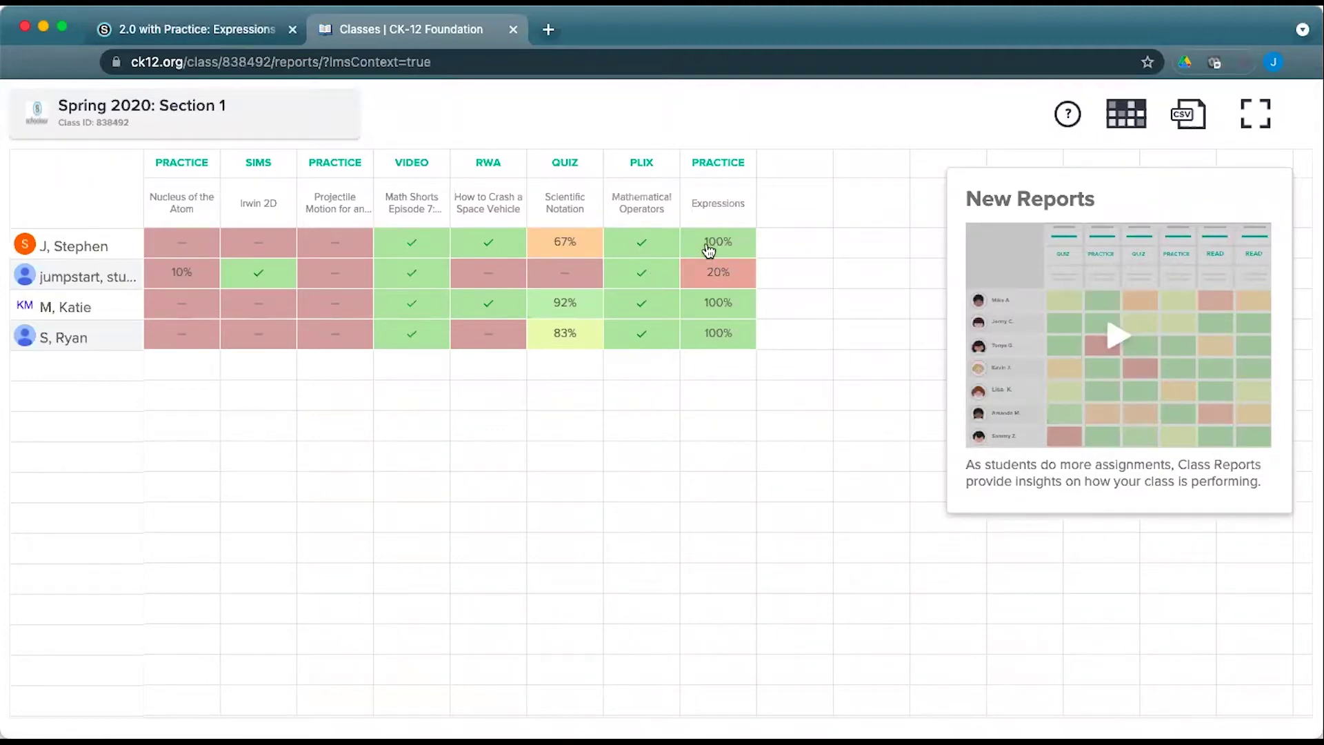
# Open the first student's Expressions practice report, showing Proficient and 10/10 correct
pyautogui.click(636, 243)
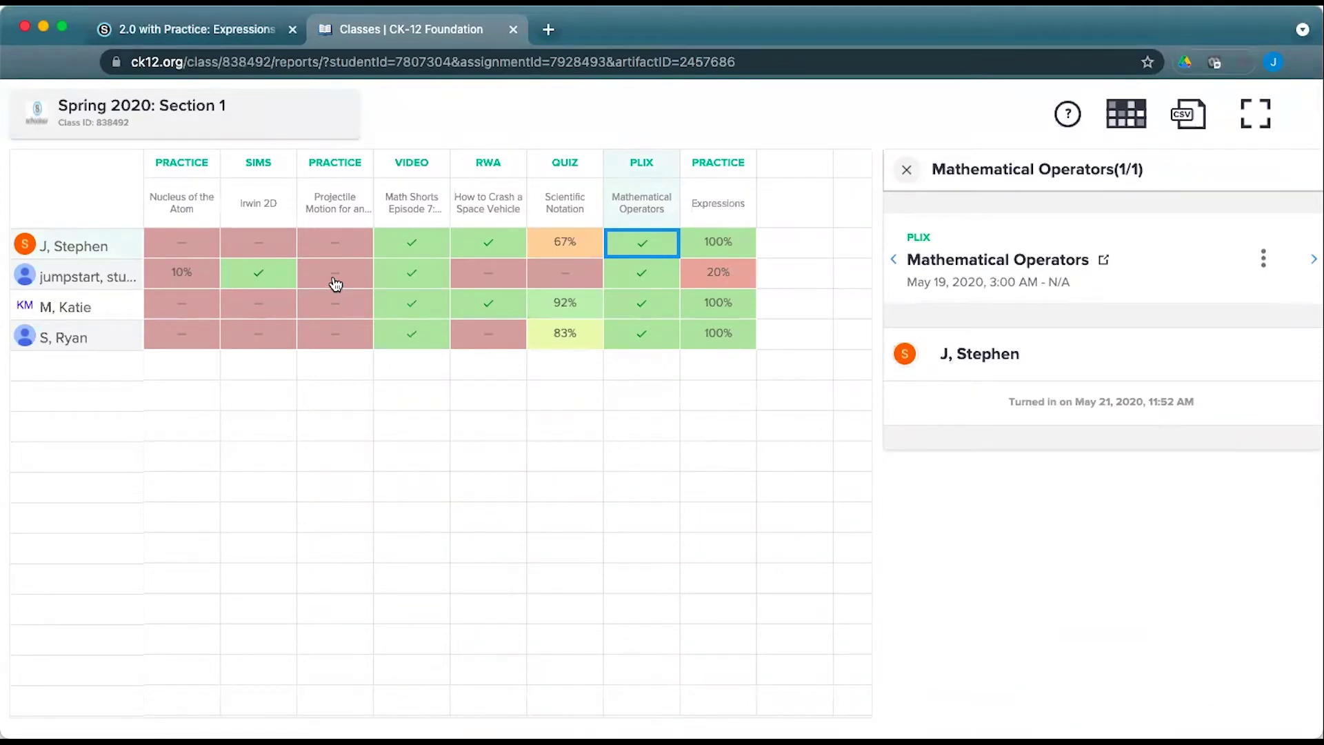
pyautogui.click(733, 253)
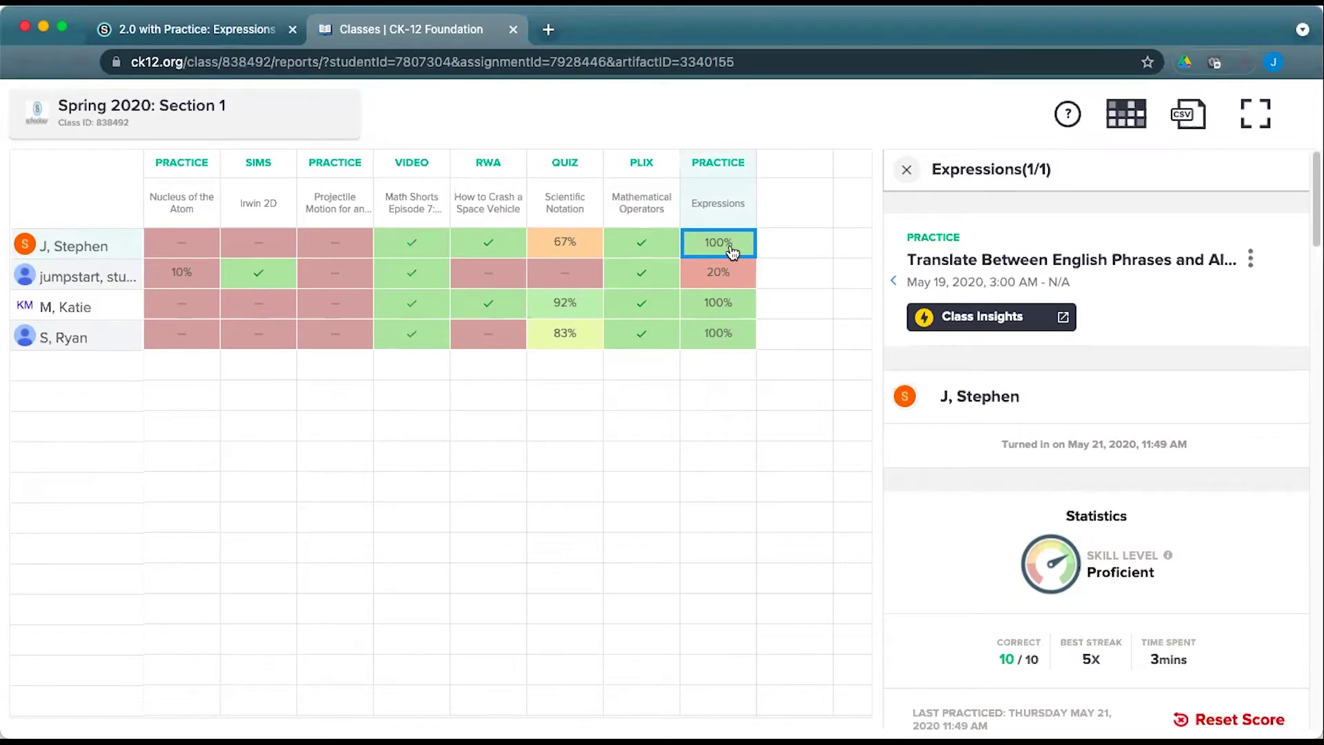
# Scroll through the first student's Expressions answers, then open the third student's 100% Expressions report
pyautogui.scroll(-3, 1068, 441)
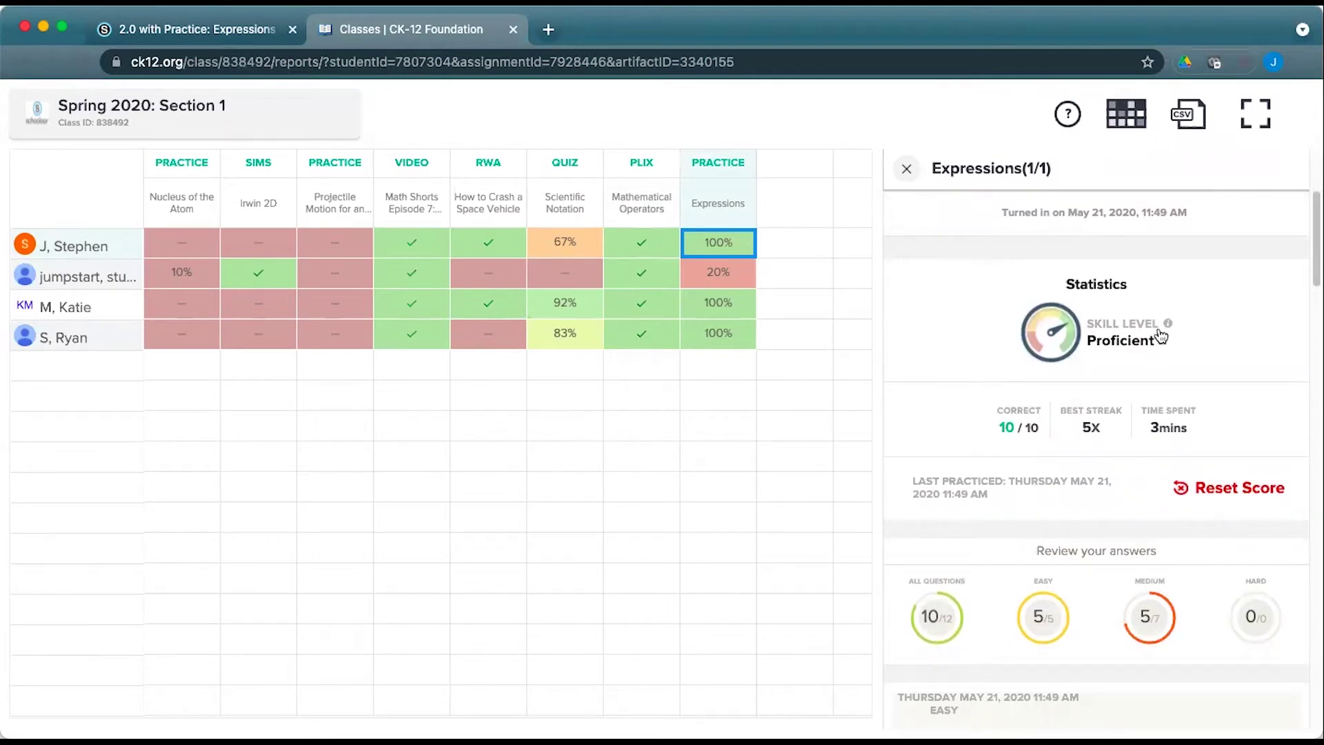
pyautogui.scroll(-2, 1076, 483)
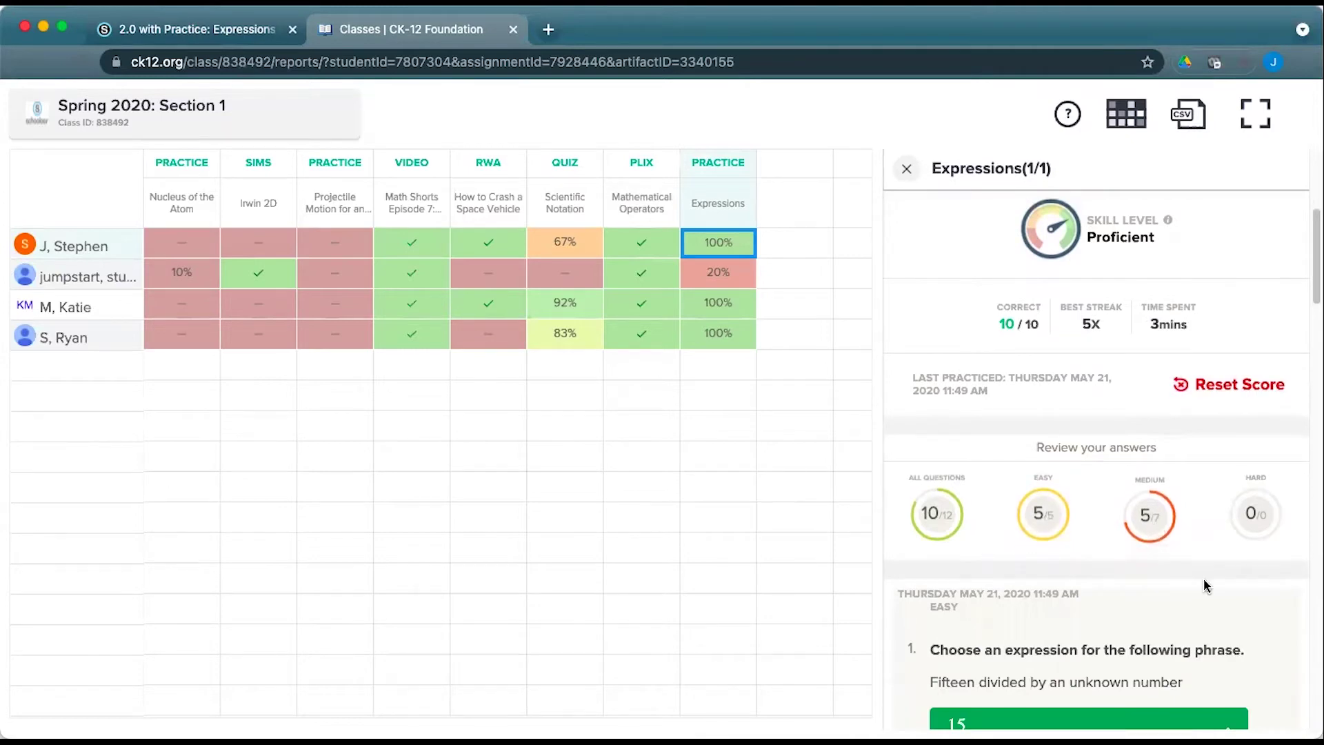
pyautogui.scroll(-5, 1205, 584)
pyautogui.scroll(-20, 1205, 585)
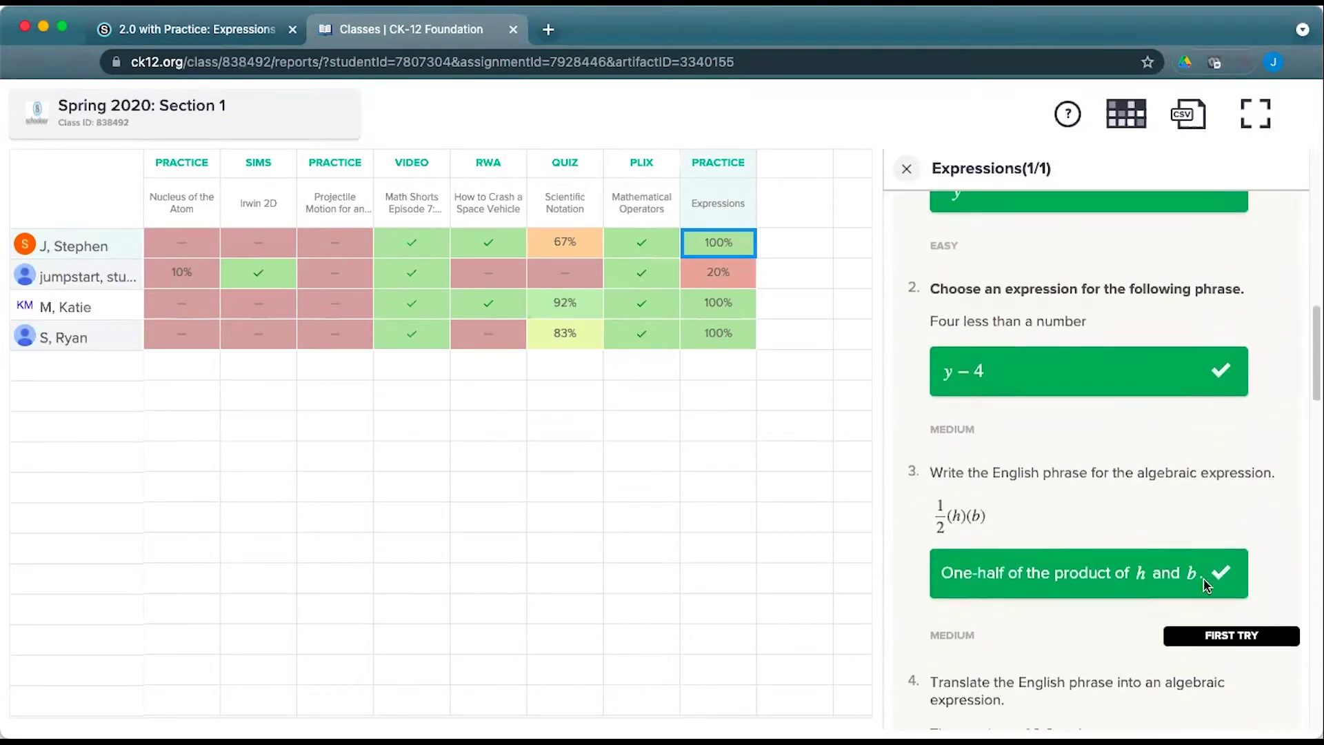
pyautogui.scroll(-7, 1205, 585)
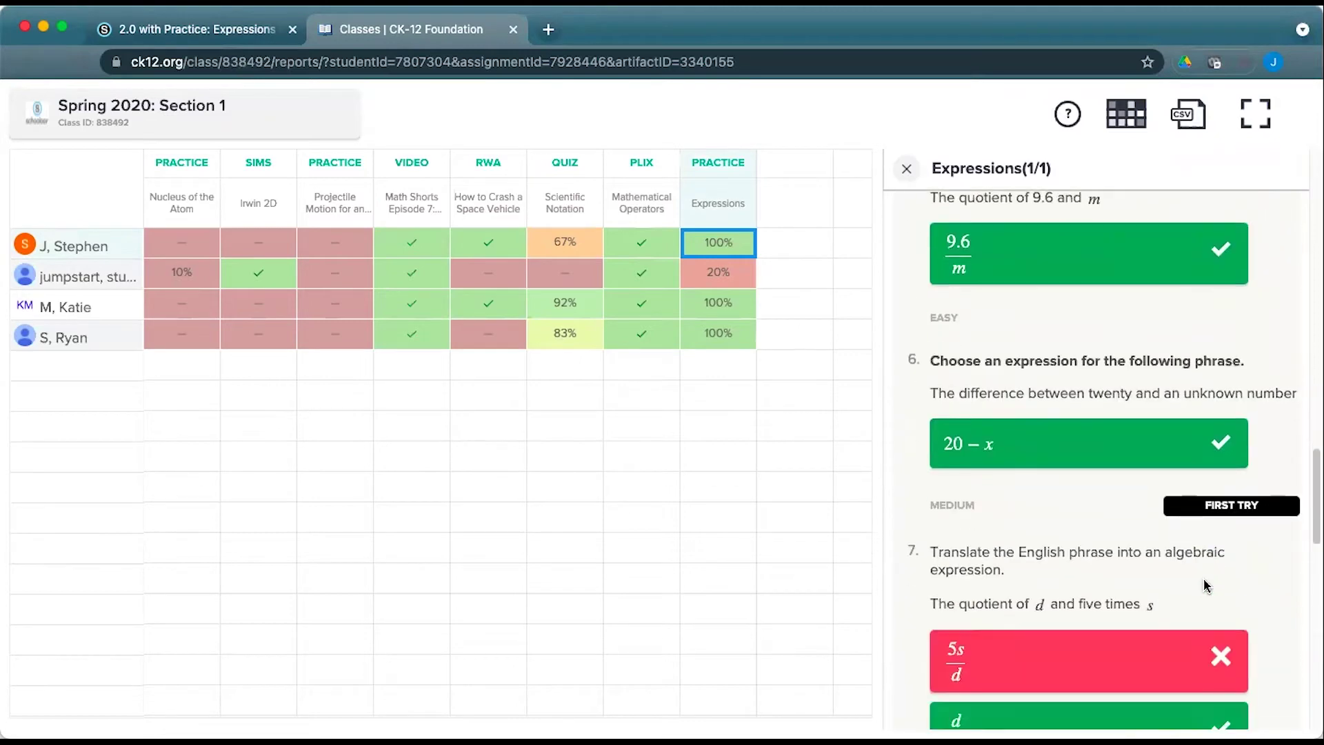
pyautogui.scroll(20, 1206, 583)
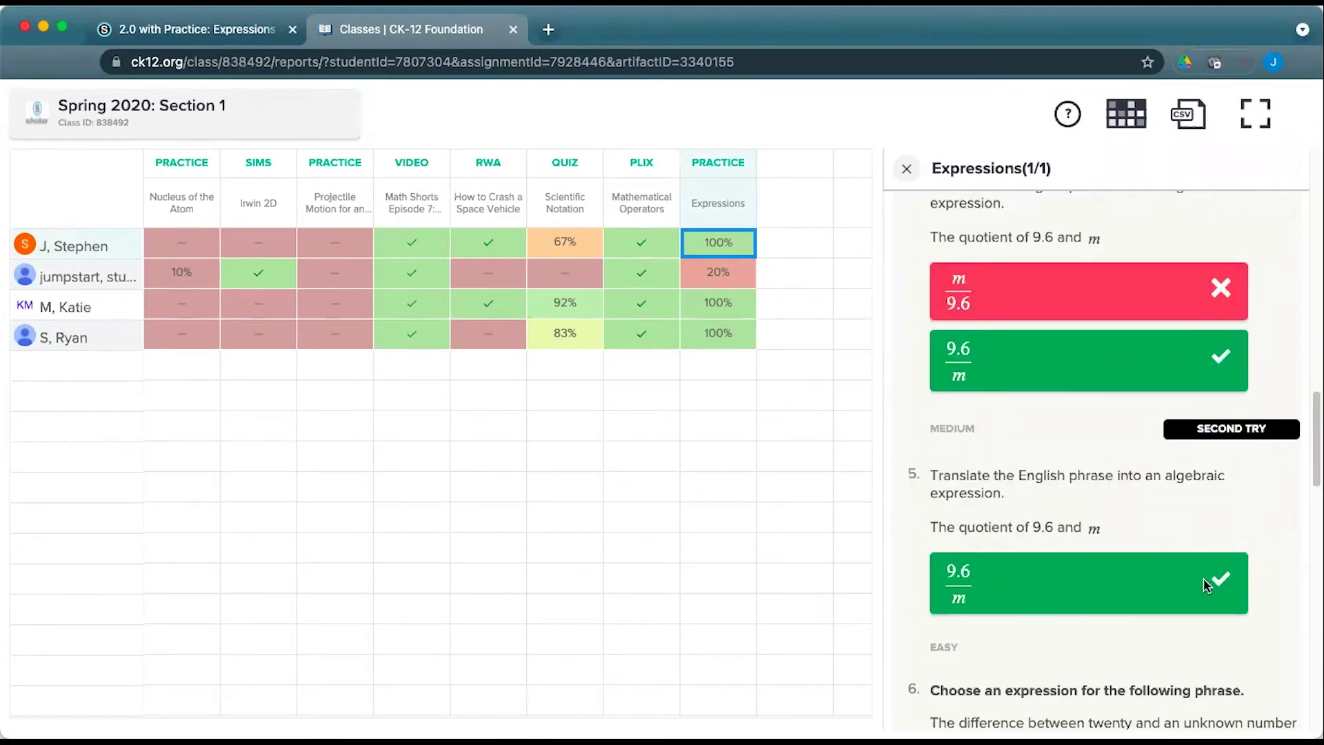
pyautogui.click(718, 303)
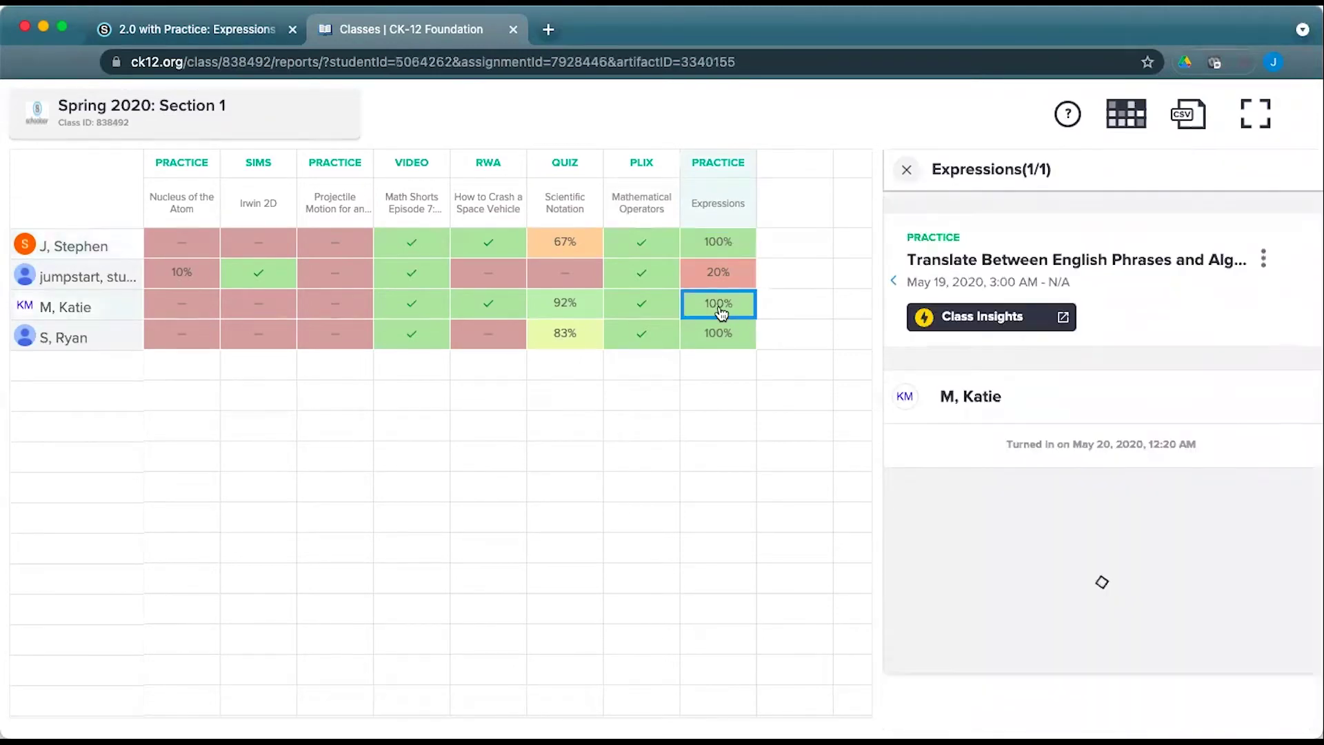
# Scroll to the third student's Expressions statistics and highlight the 2 mins time spent
pyautogui.scroll(-4, 1150, 509)
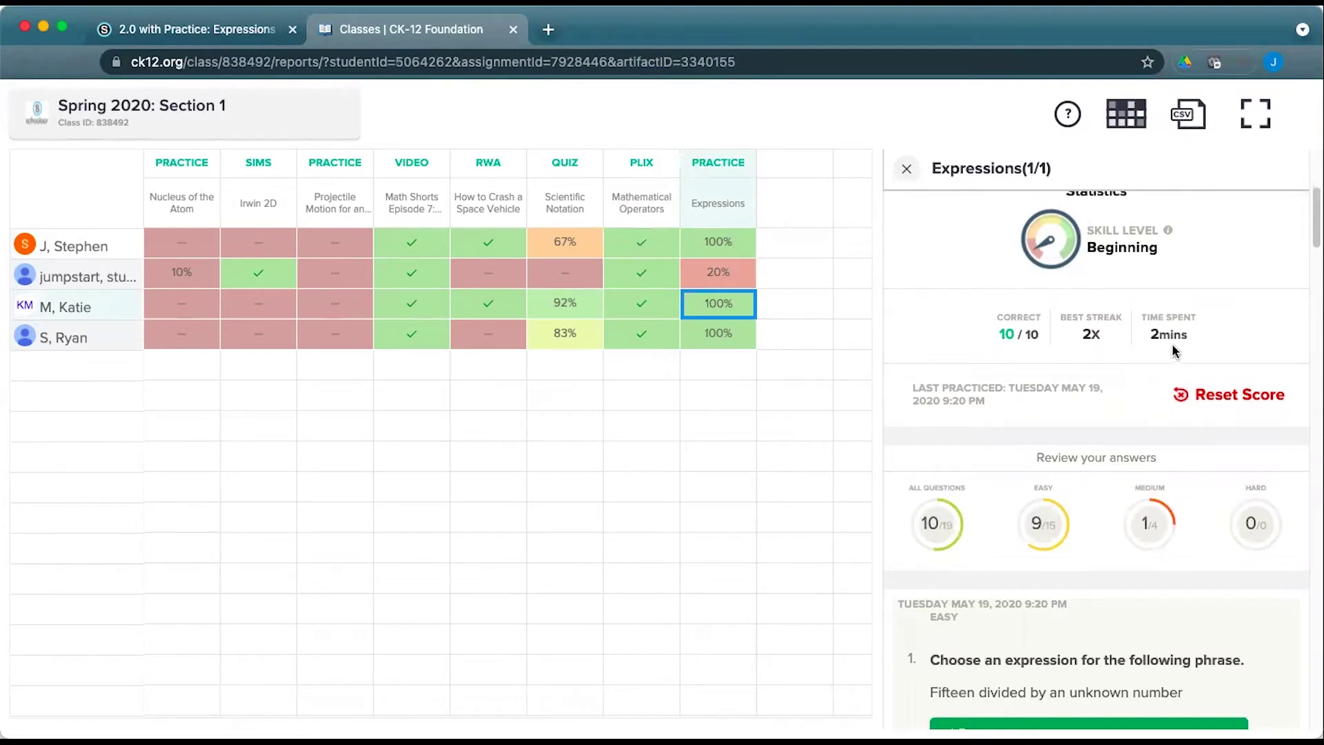
pyautogui.moveTo(1139, 331); pyautogui.dragTo(1191, 353)
# View the 20% student's Expressions statistics, then open the first student's SciNotation-May quiz report
pyautogui.click(718, 280)
pyautogui.scroll(-5, 1103, 517)
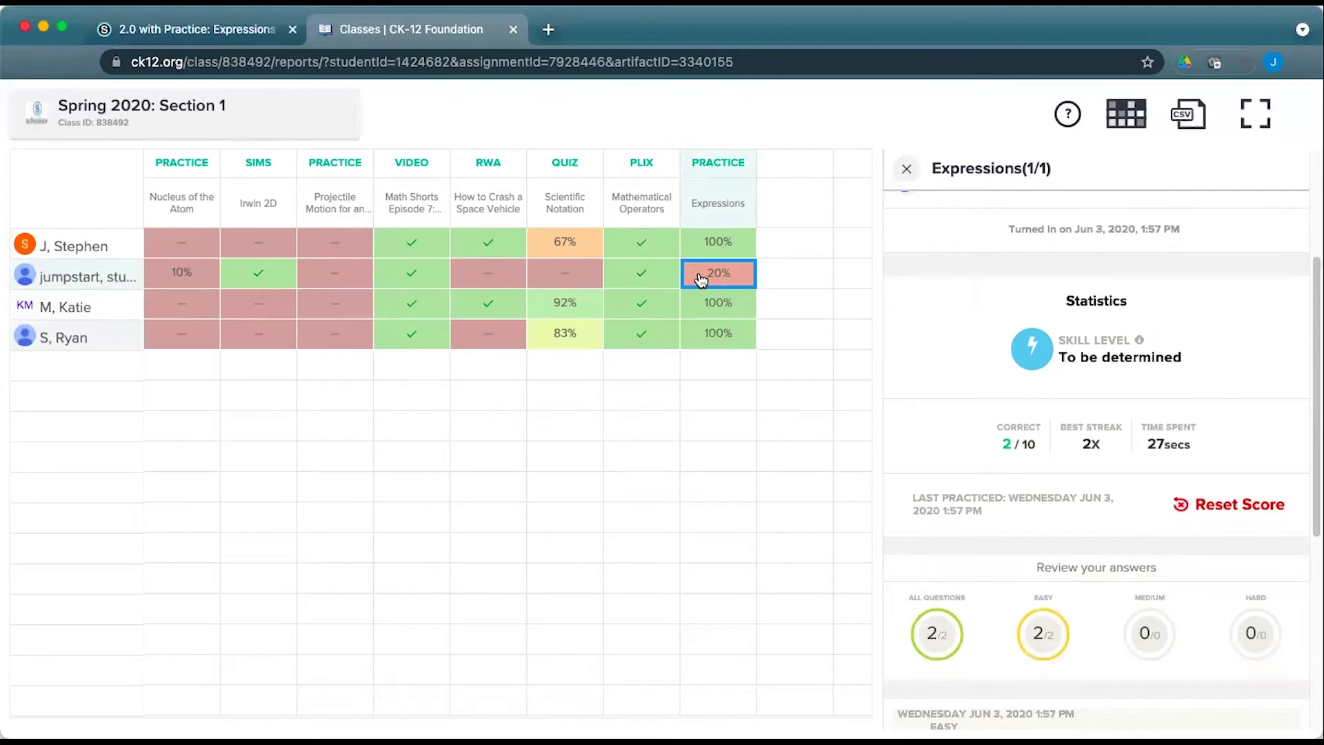
pyautogui.click(584, 253)
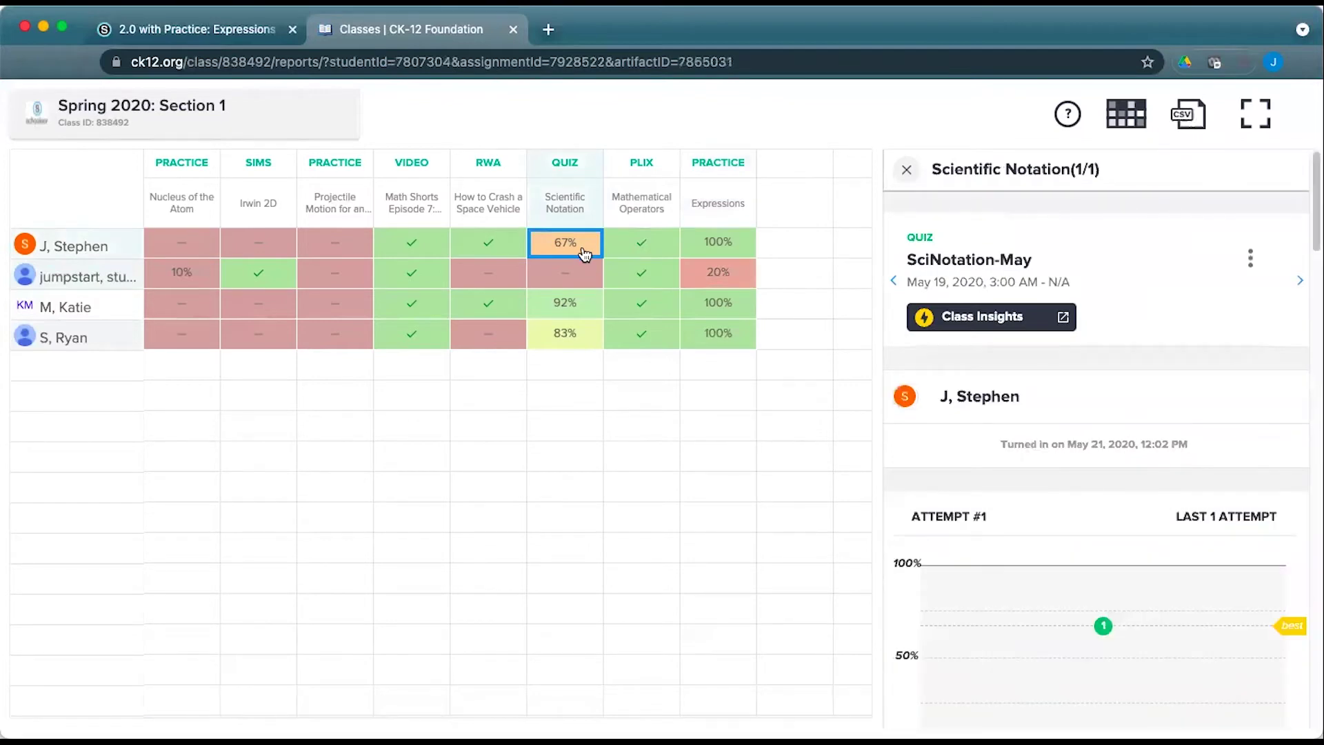
# Check the first two students' SciNotation-May results and open the third student's 92% quiz report
pyautogui.scroll(-3, 1074, 426)
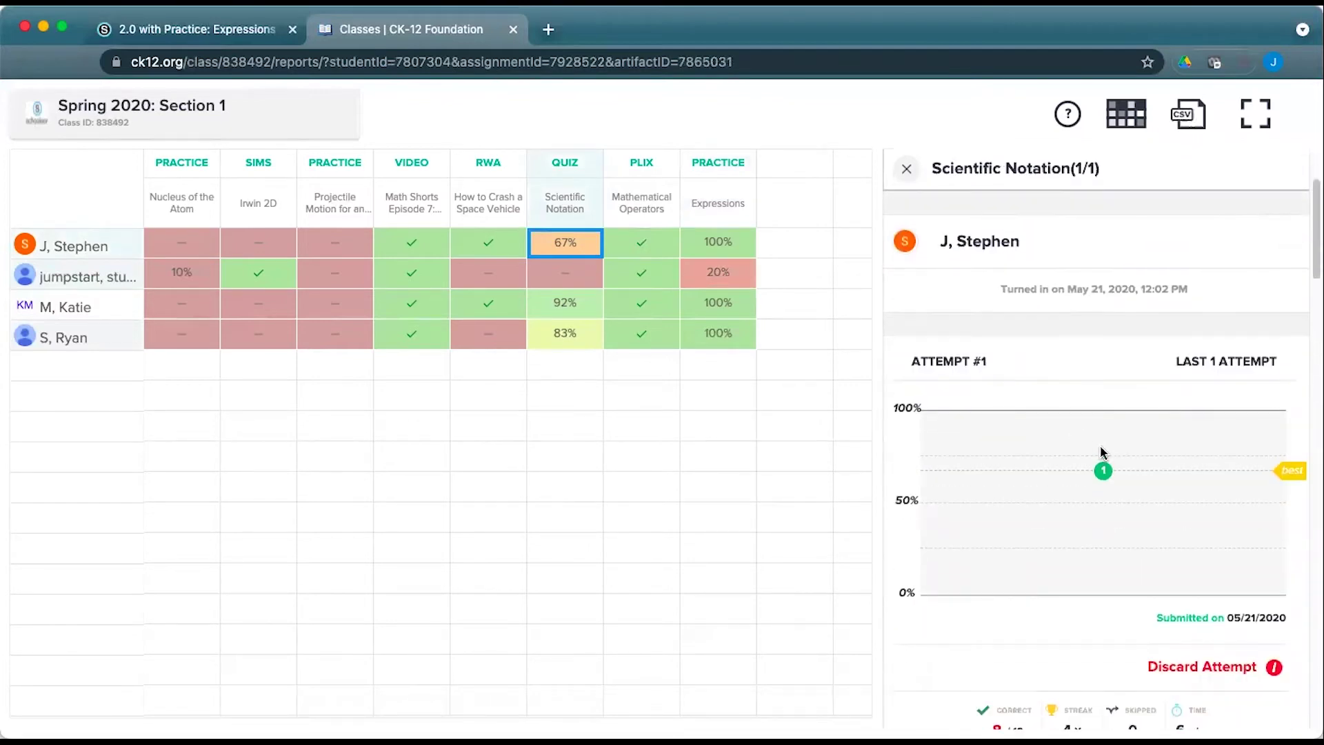
pyautogui.click(560, 276)
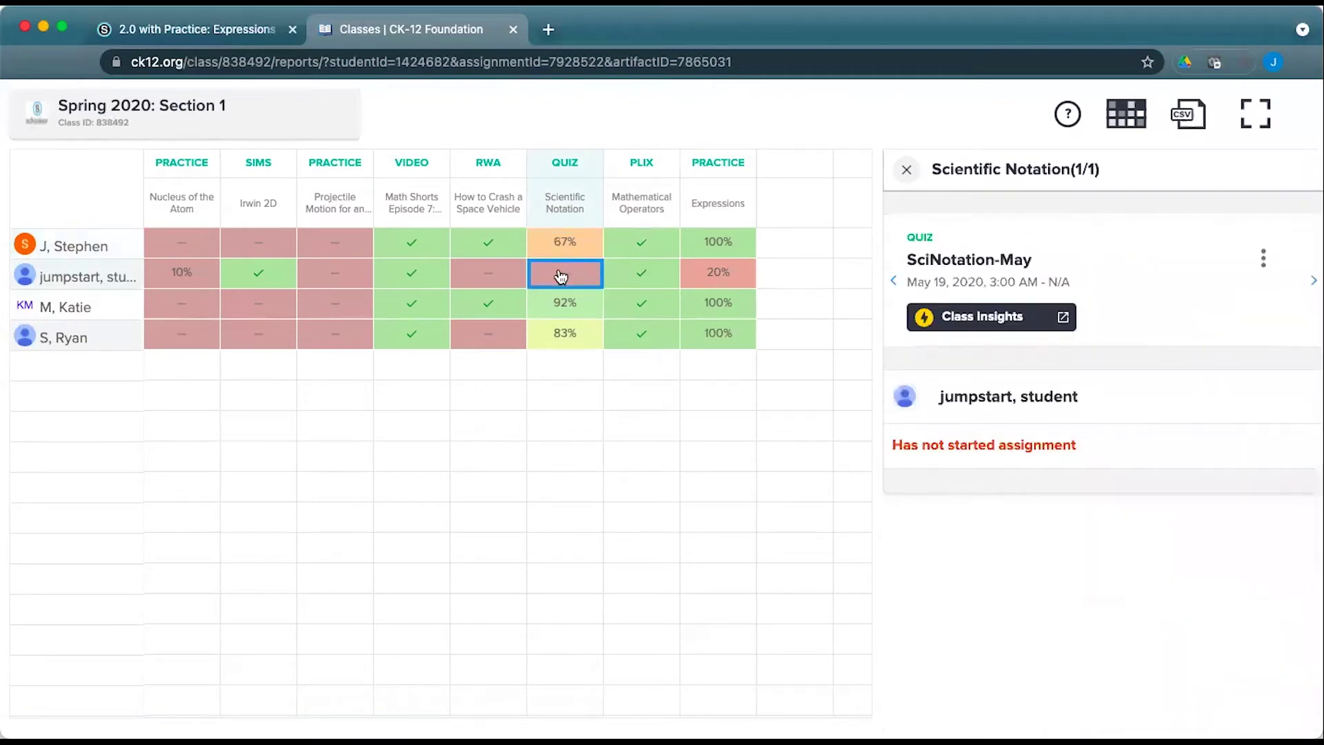
pyautogui.click(565, 306)
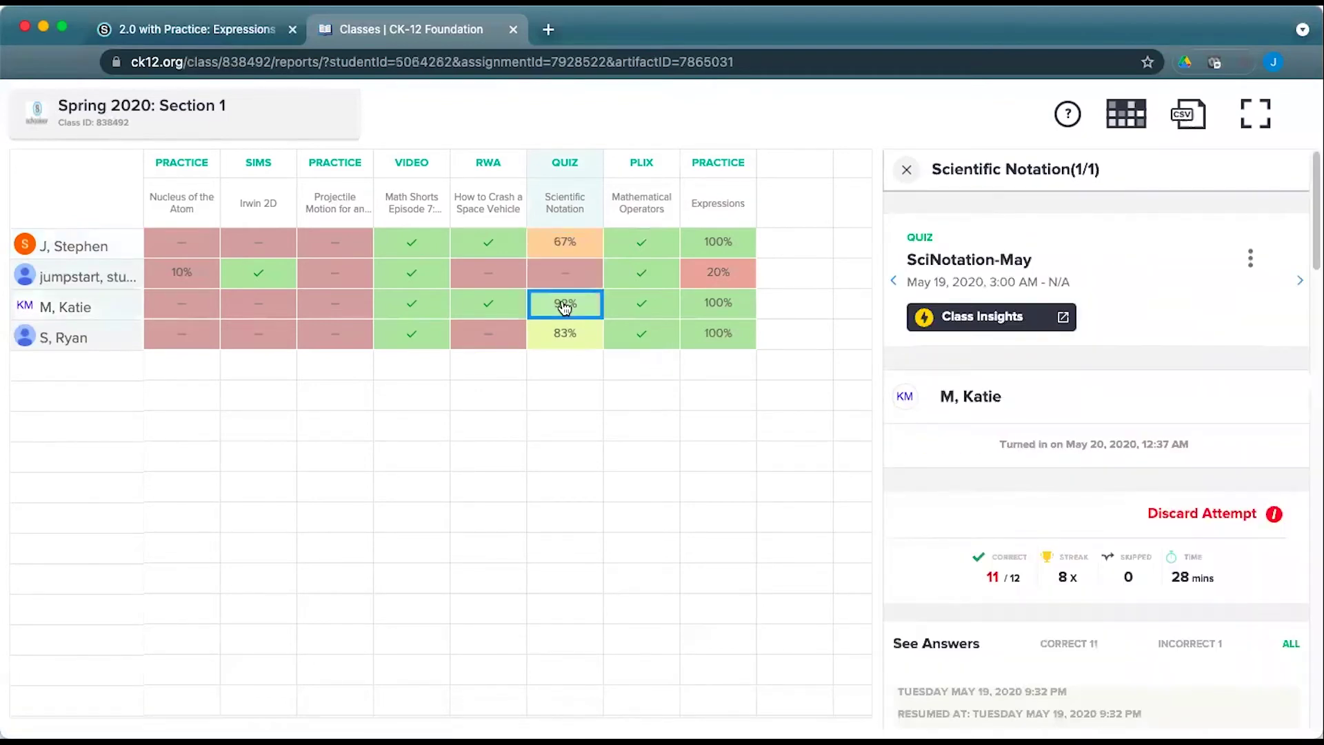
pyautogui.scroll(-5, 1120, 609)
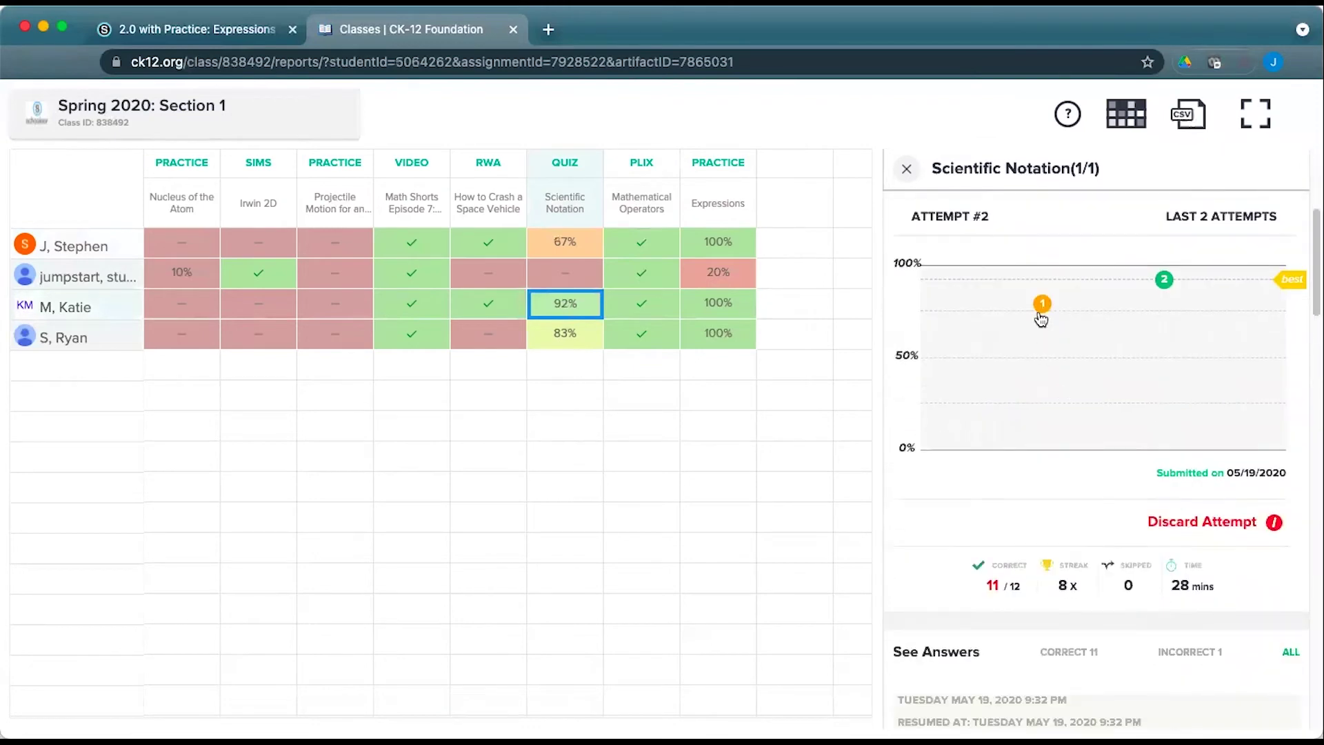
# Inspect the third student's quiz attempts and answers, then open the first student's Projectile Motion report
pyautogui.moveTo(1041, 318)
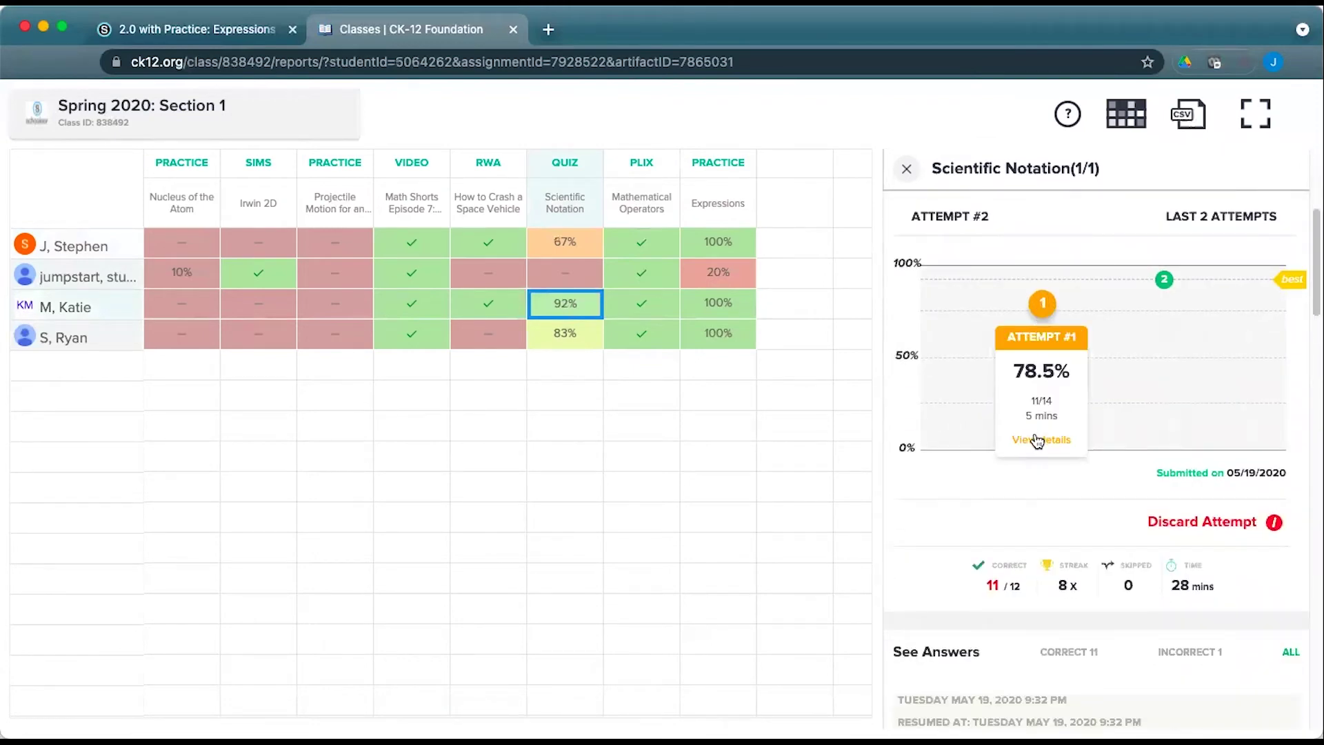
pyautogui.moveTo(1164, 279)
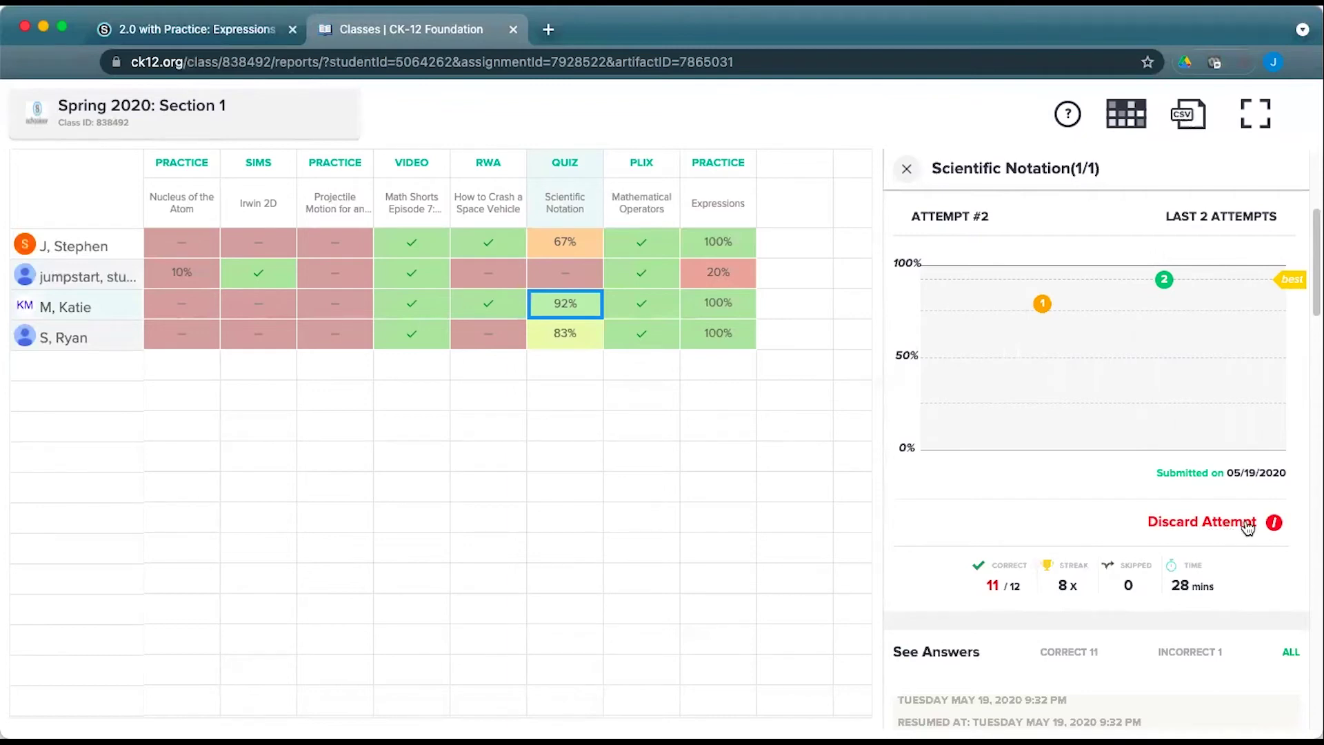
pyautogui.scroll(-10, 1252, 586)
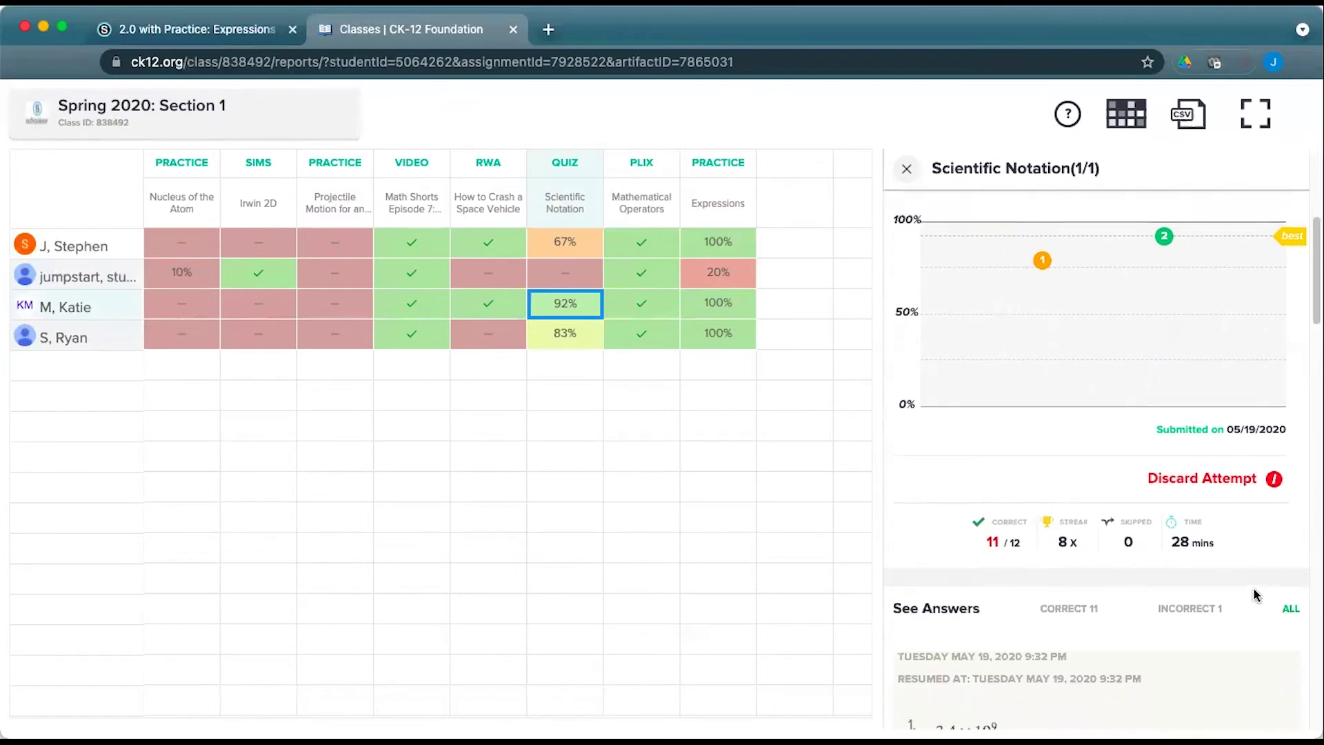
pyautogui.scroll(-20, 1253, 591)
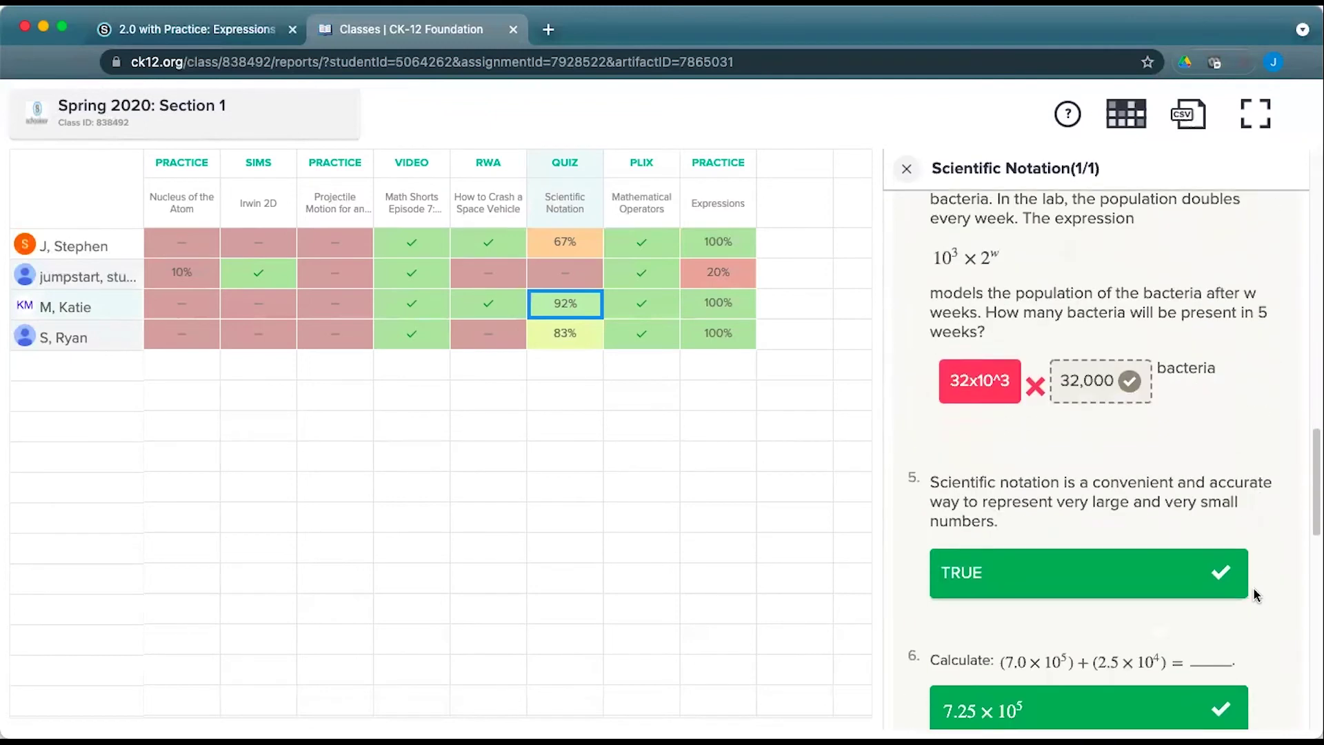
pyautogui.scroll(-2, 1252, 586)
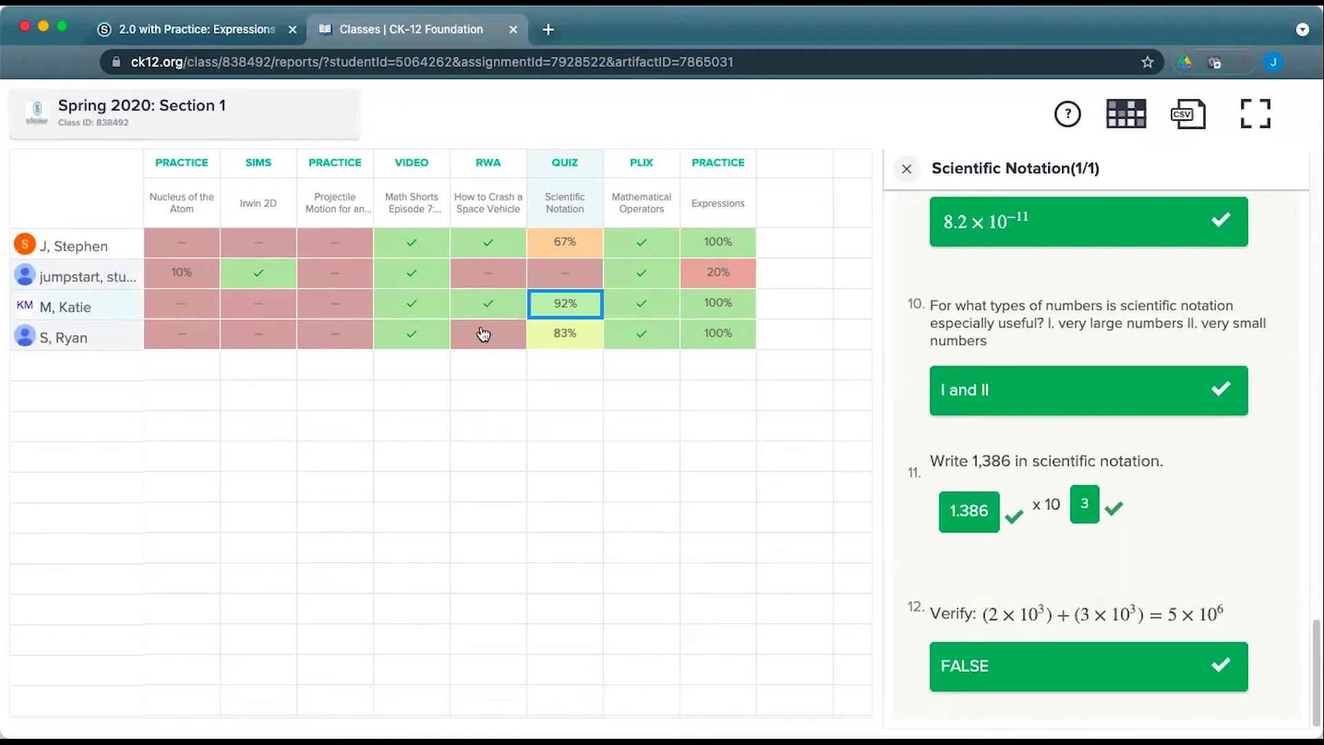
pyautogui.click(334, 249)
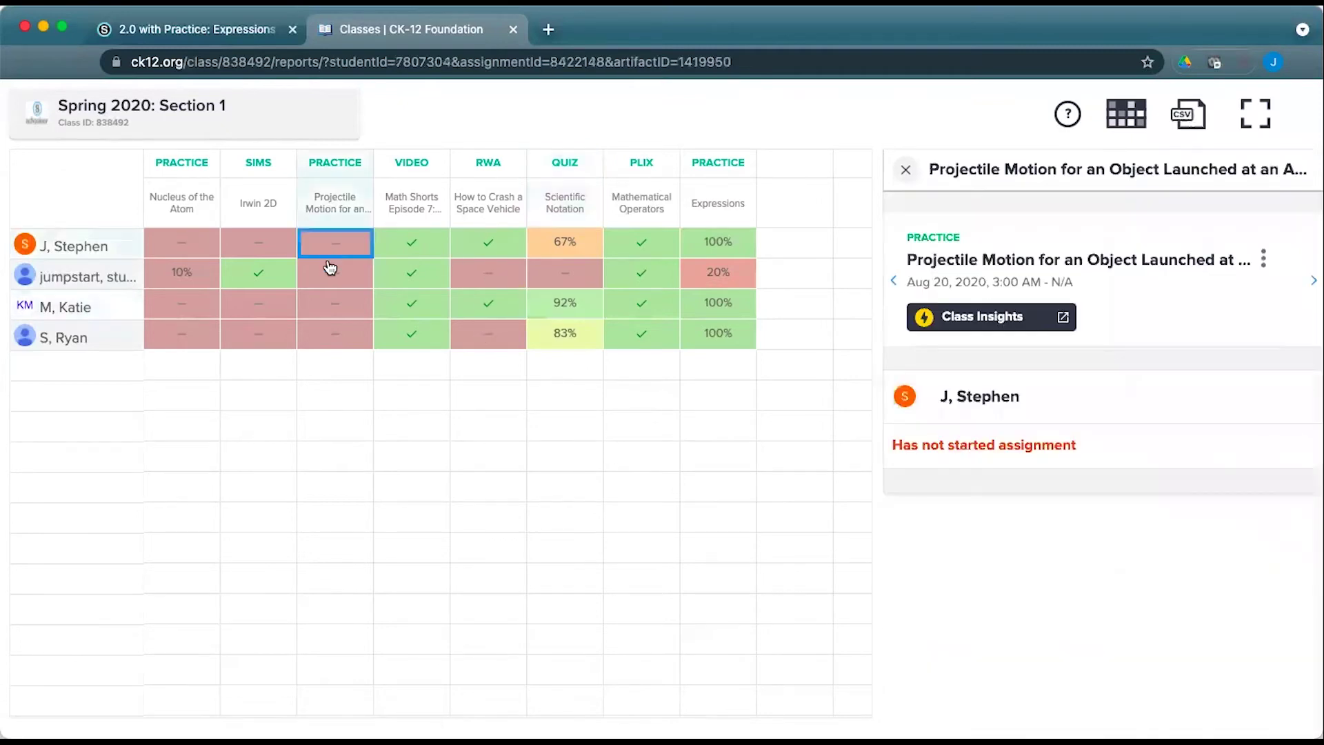
# Check each student's Projectile Motion status, noting 'Needs to turn in', then return to the Schoology tab
pyautogui.click(331, 270)
pyautogui.click(332, 295)
pyautogui.click(332, 280)
pyautogui.moveTo(1020, 458); pyautogui.dragTo(891, 460)
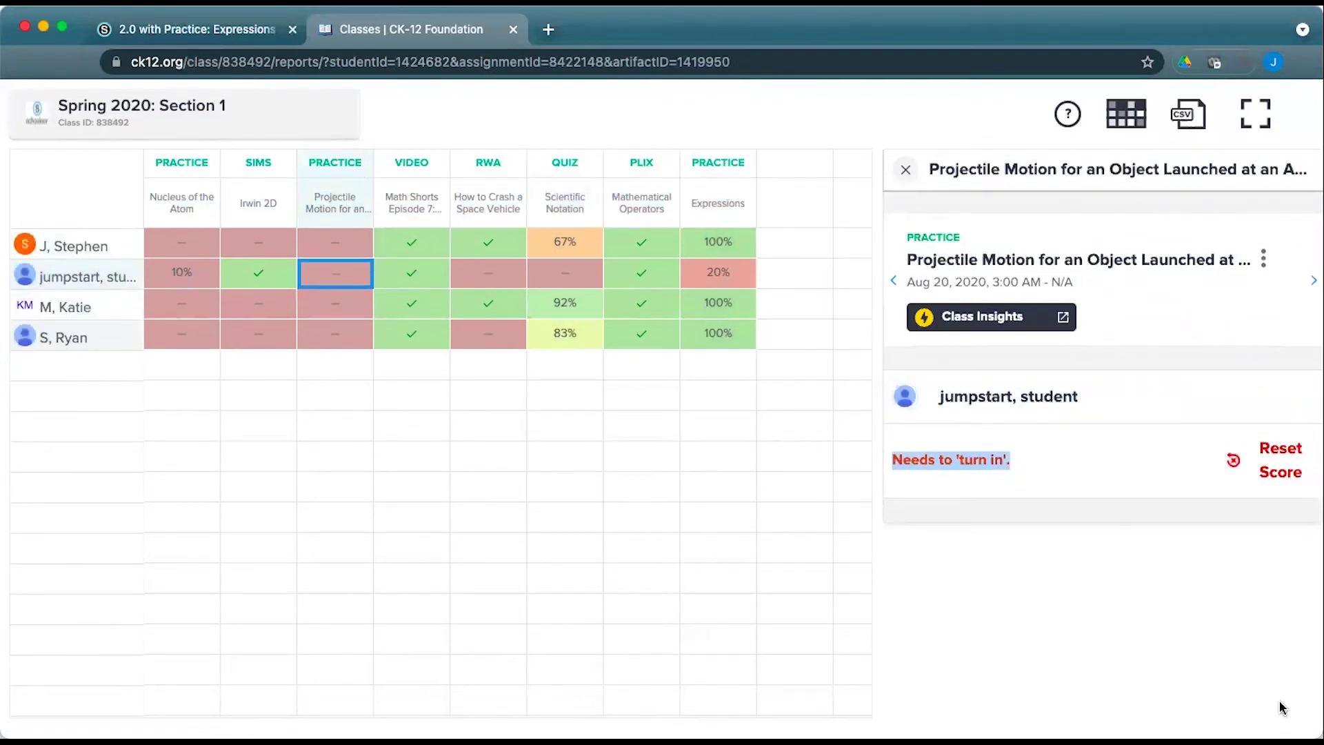
pyautogui.click(1120, 575)
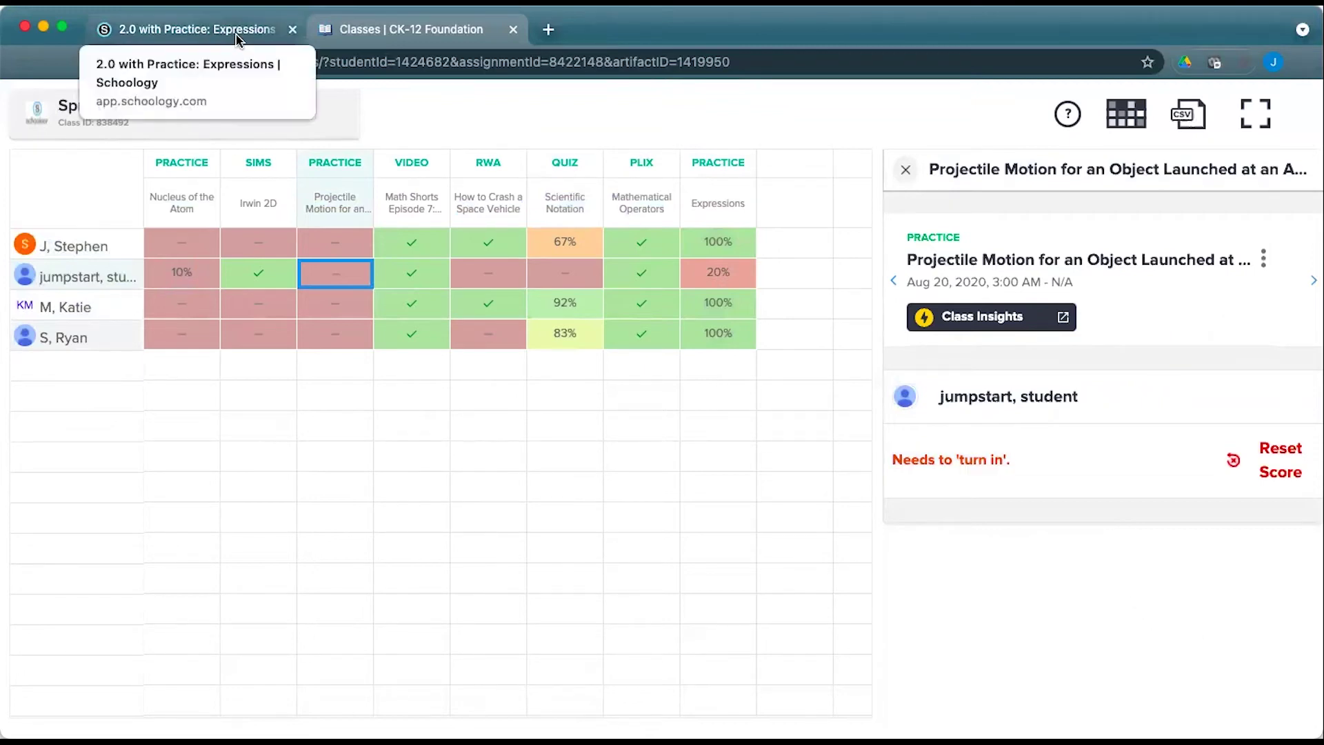
pyautogui.click(237, 36)
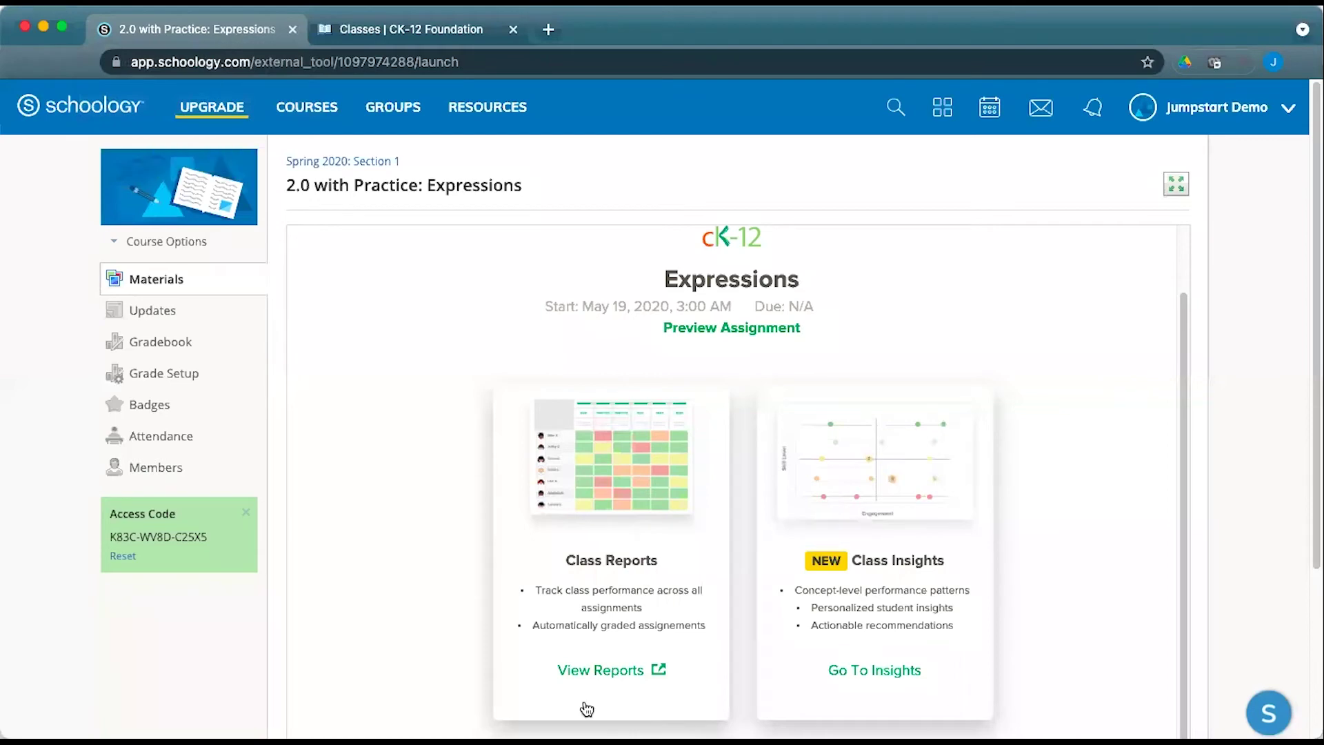
# Launch Go To Insights from the embedded CK-12 Expressions assignment page
pyautogui.click(884, 674)
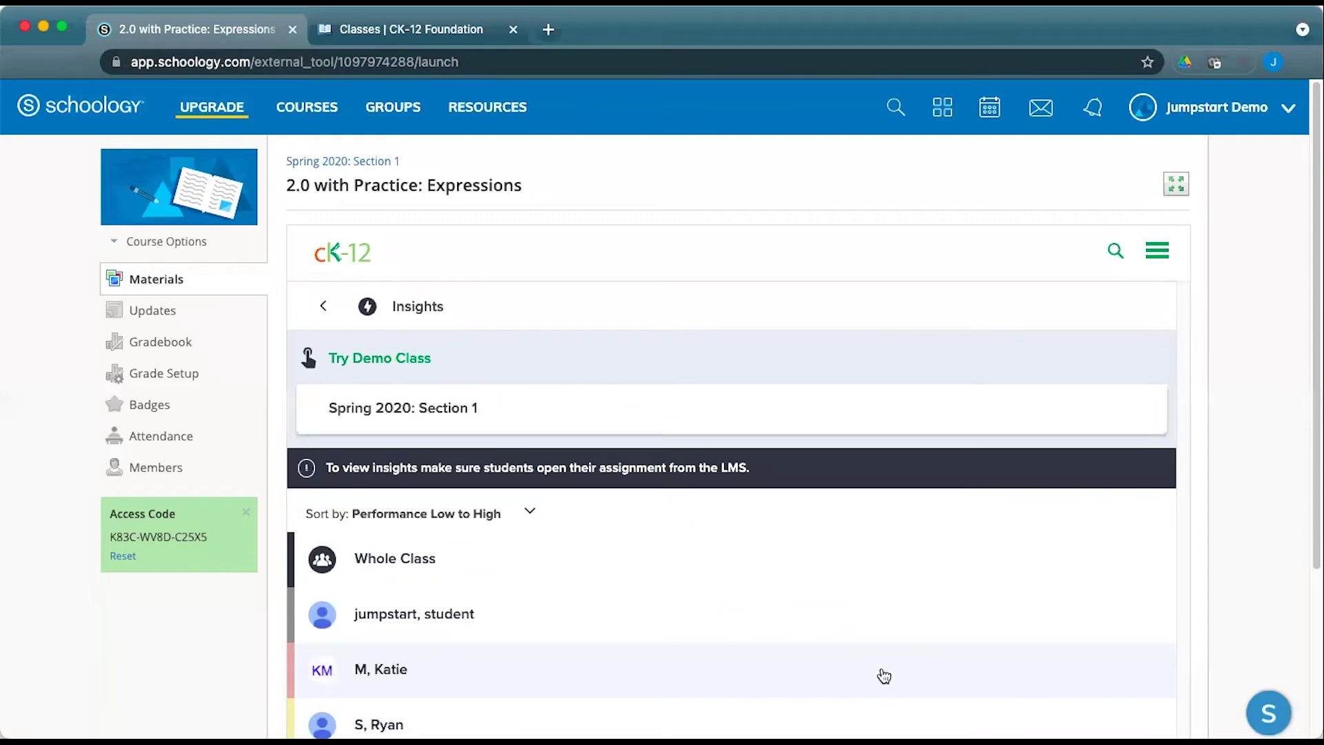
# Expand the CK-12 tool to full width and view the Whole Class insights
pyautogui.click(1176, 186)
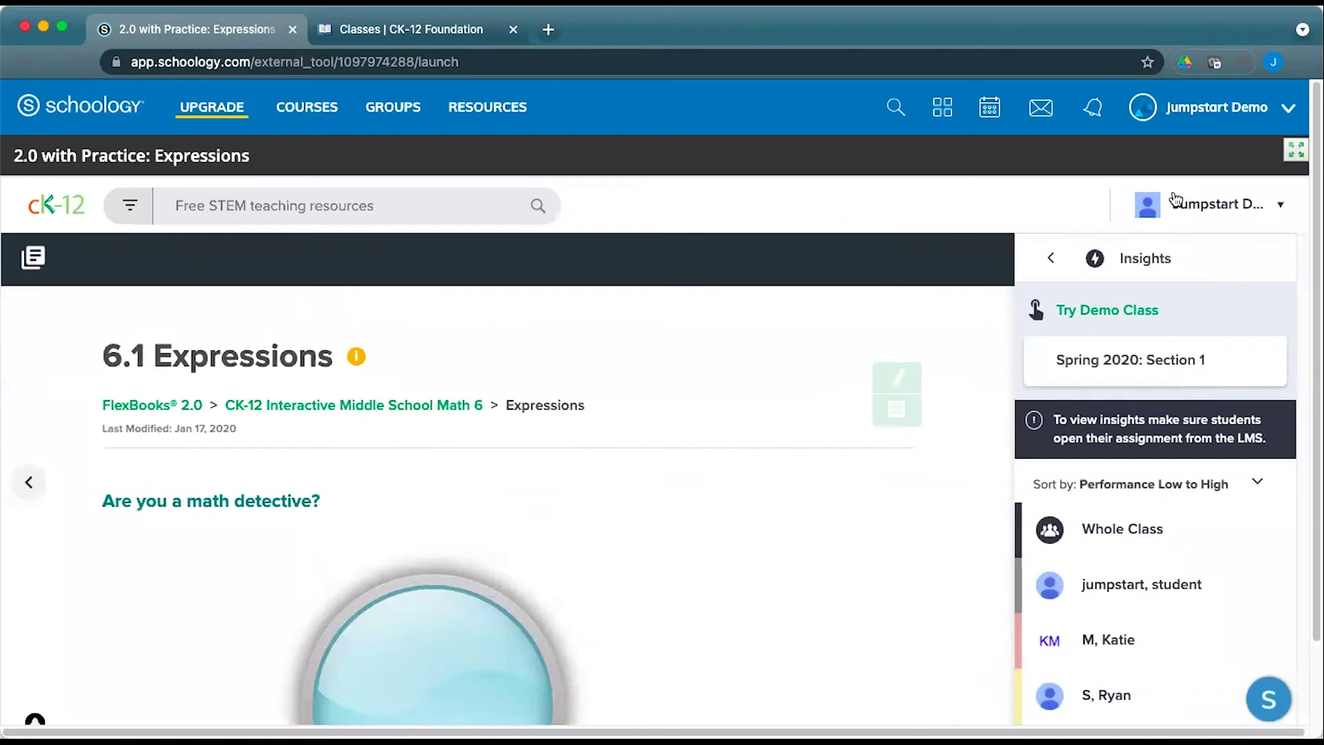
pyautogui.click(1129, 548)
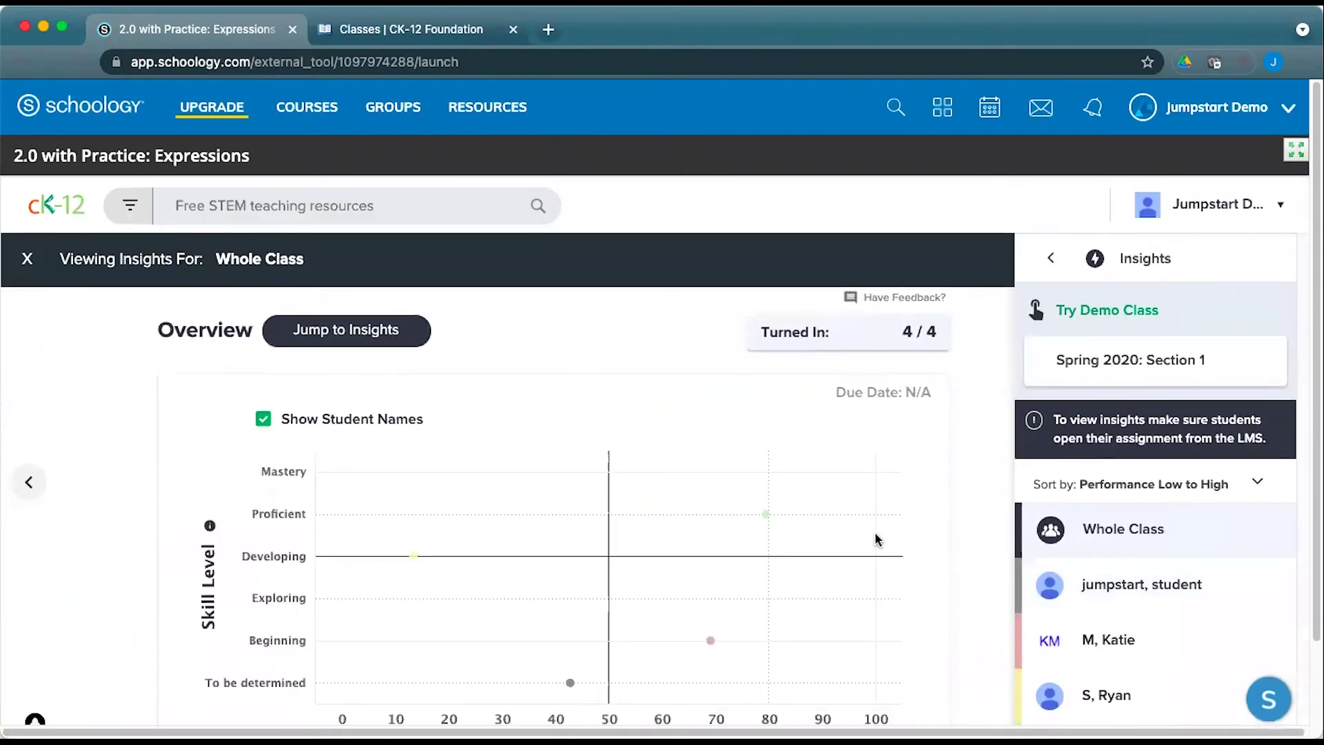
pyautogui.scroll(-3, 883, 591)
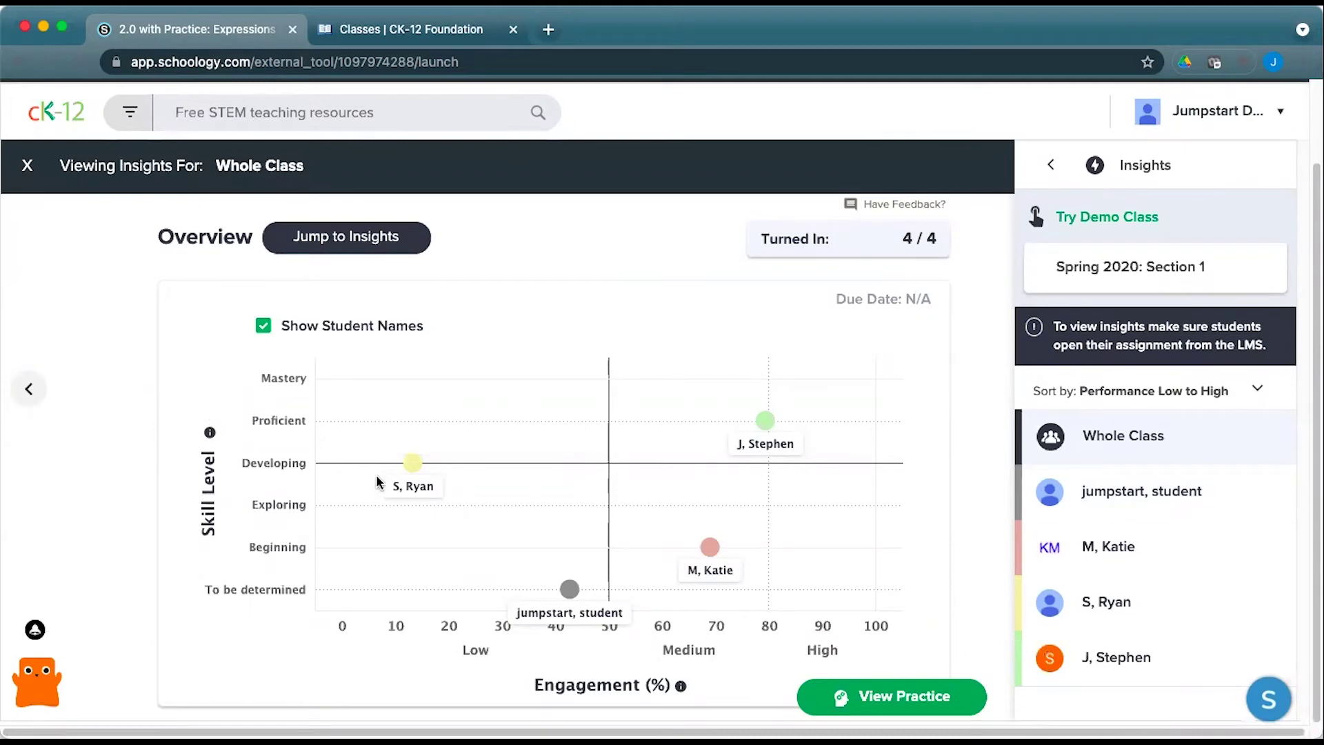
# Inspect the Developing-level student's card, then open the Beginning-level student's full insights
pyautogui.click(413, 469)
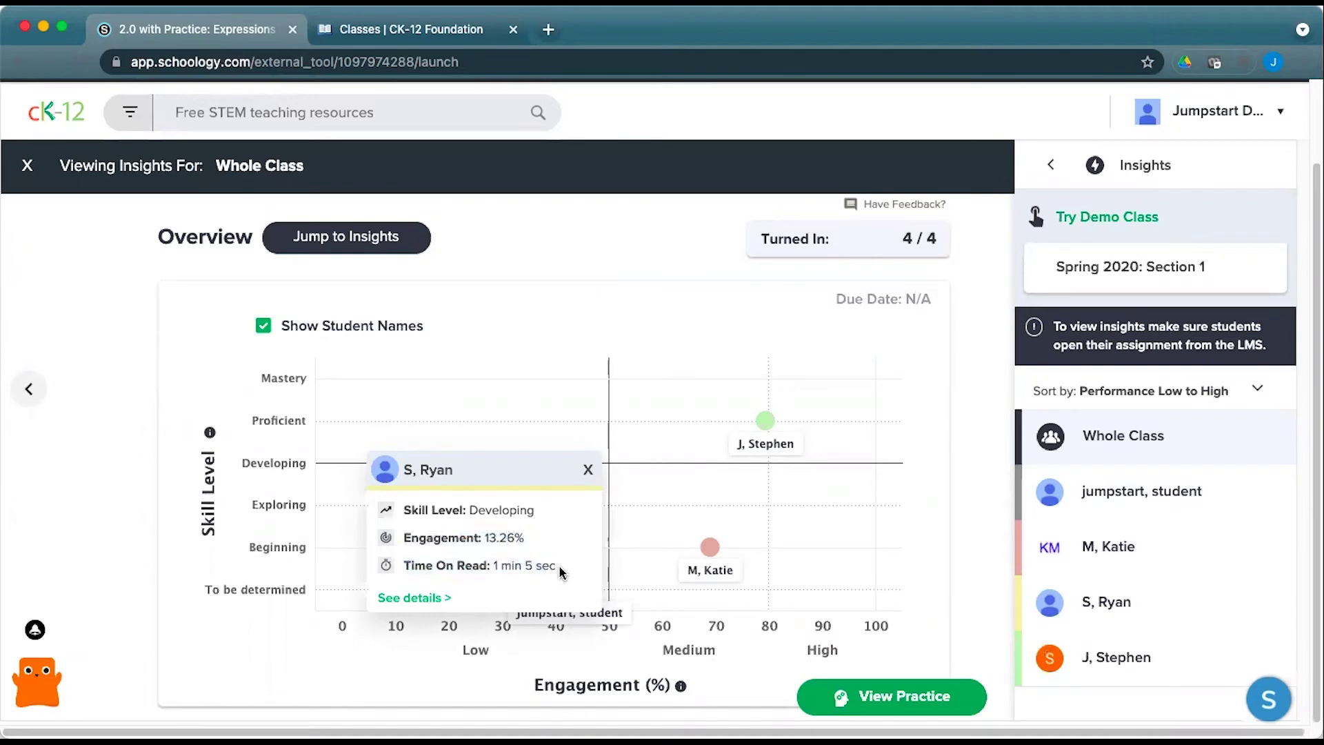
pyautogui.click(588, 469)
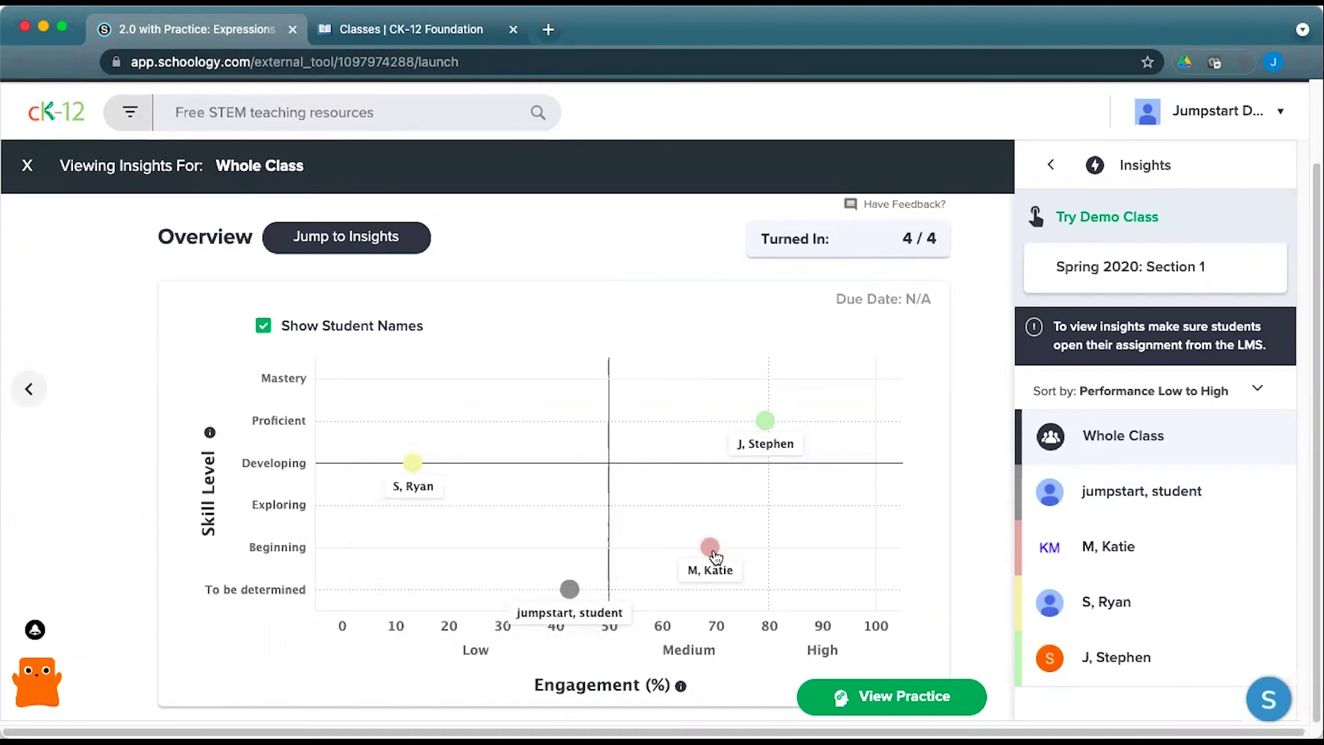
pyautogui.click(714, 554)
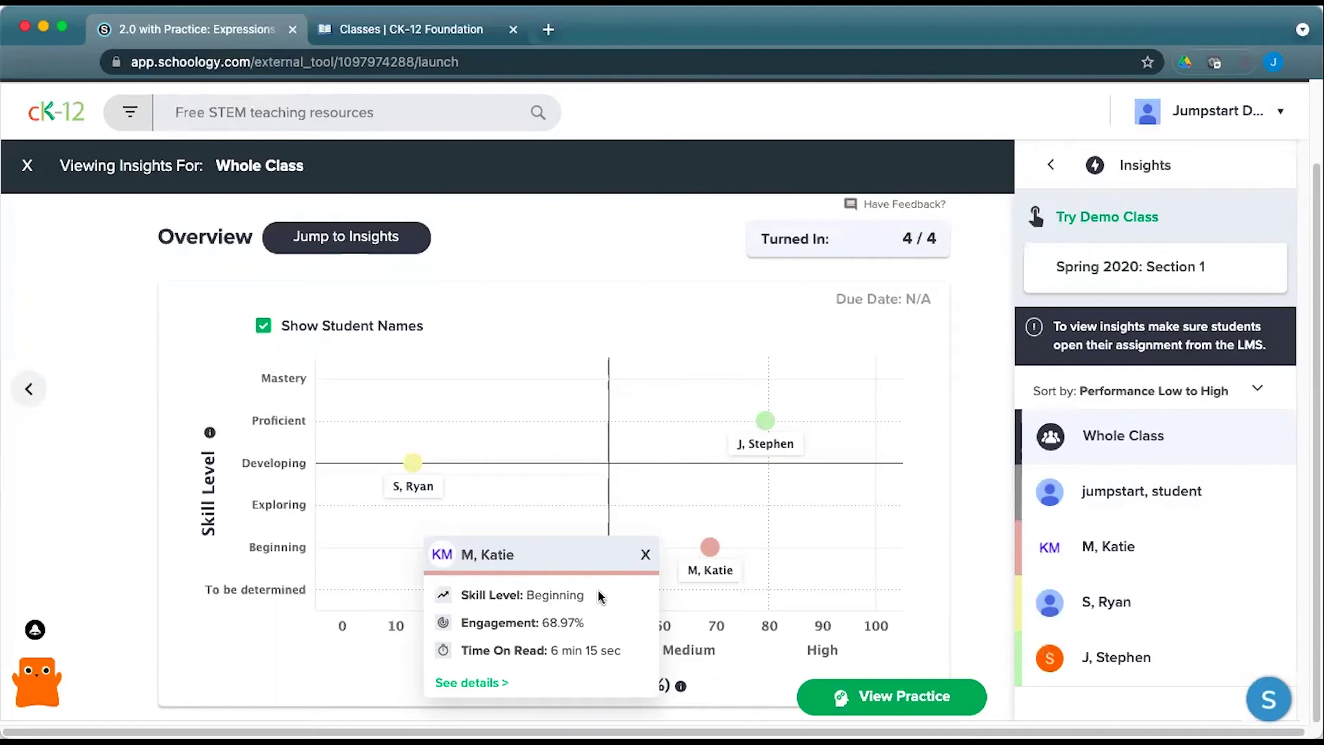
pyautogui.click(489, 683)
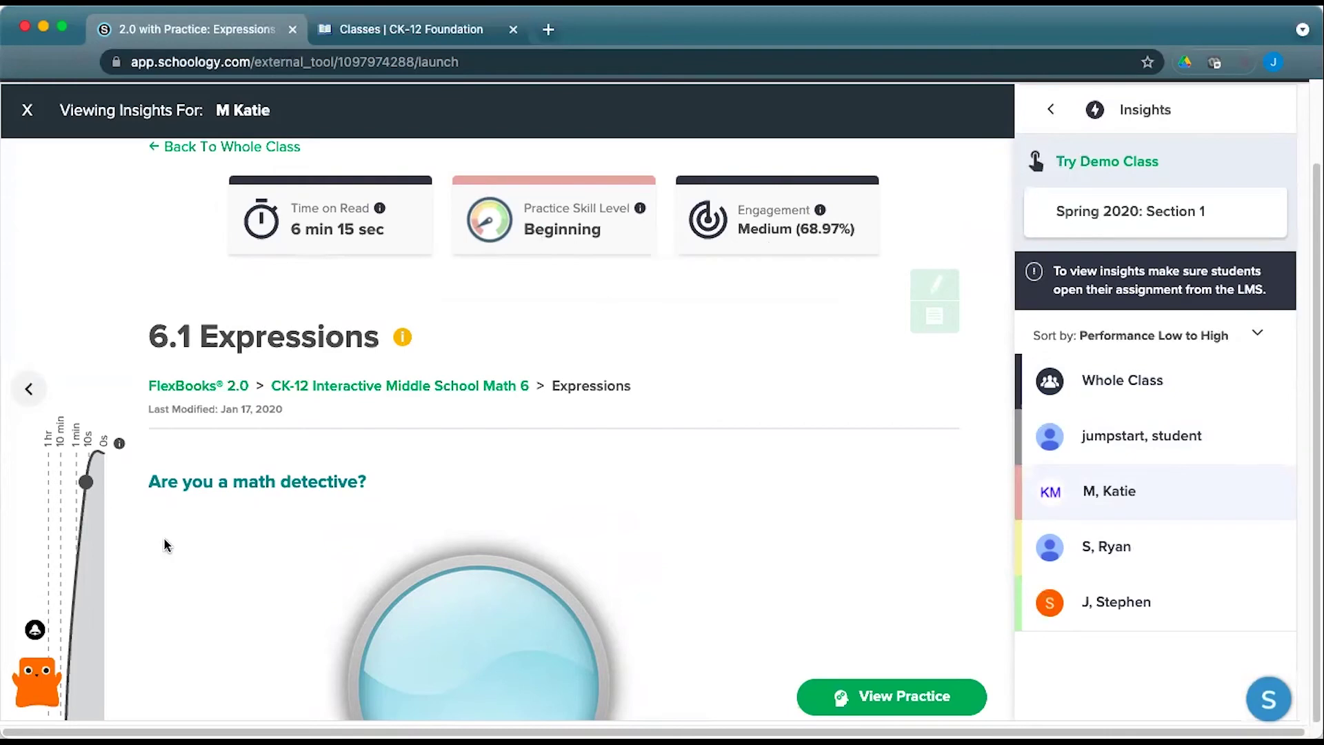
# Close the insights panel and return to the 6.1 Expressions lesson
pyautogui.scroll(2, 510, 450)
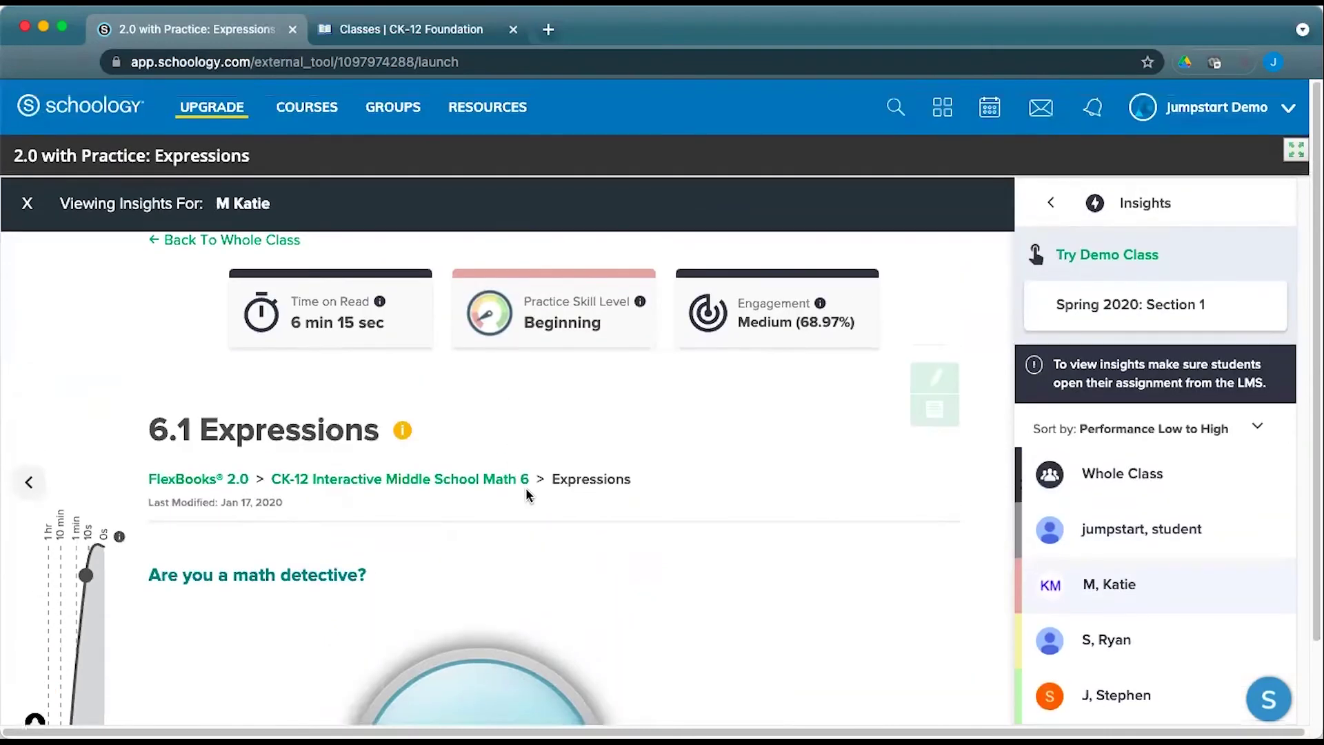
pyautogui.scroll(-2, 527, 494)
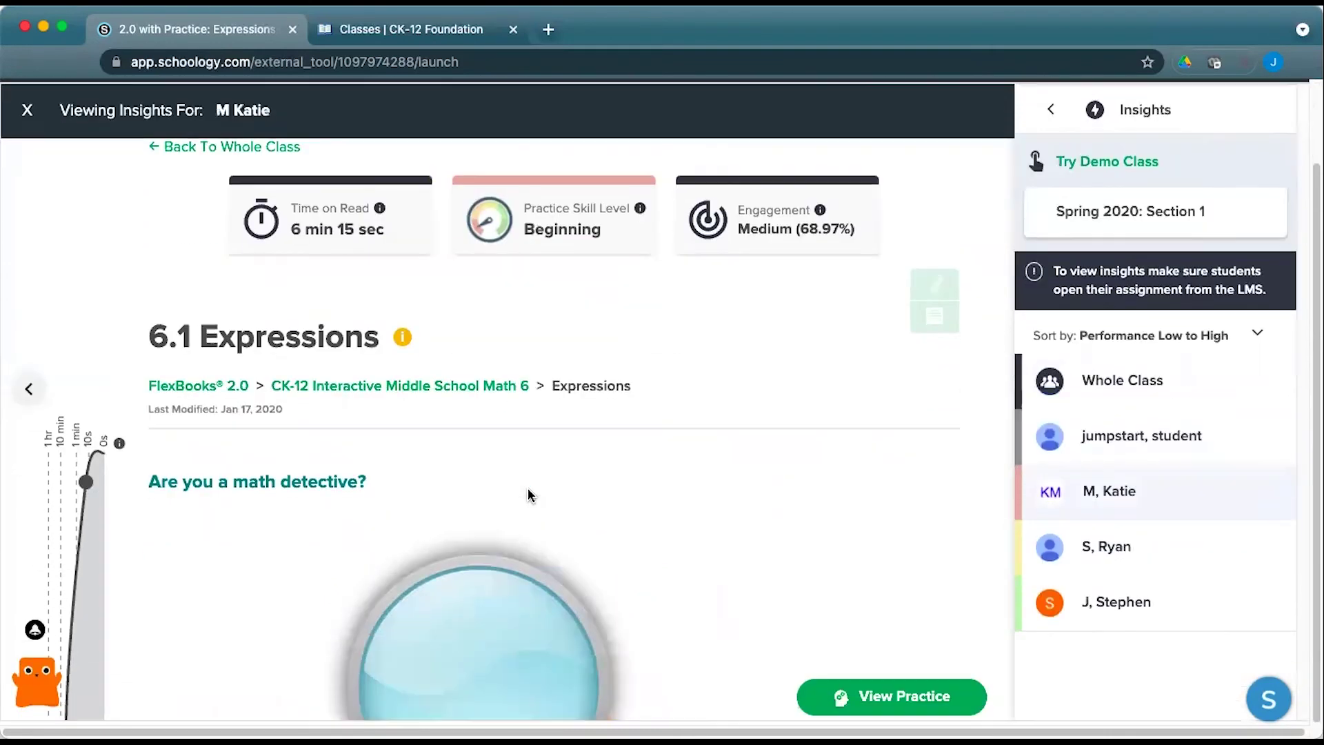
pyautogui.click(1050, 113)
pyautogui.scroll(-10, 861, 413)
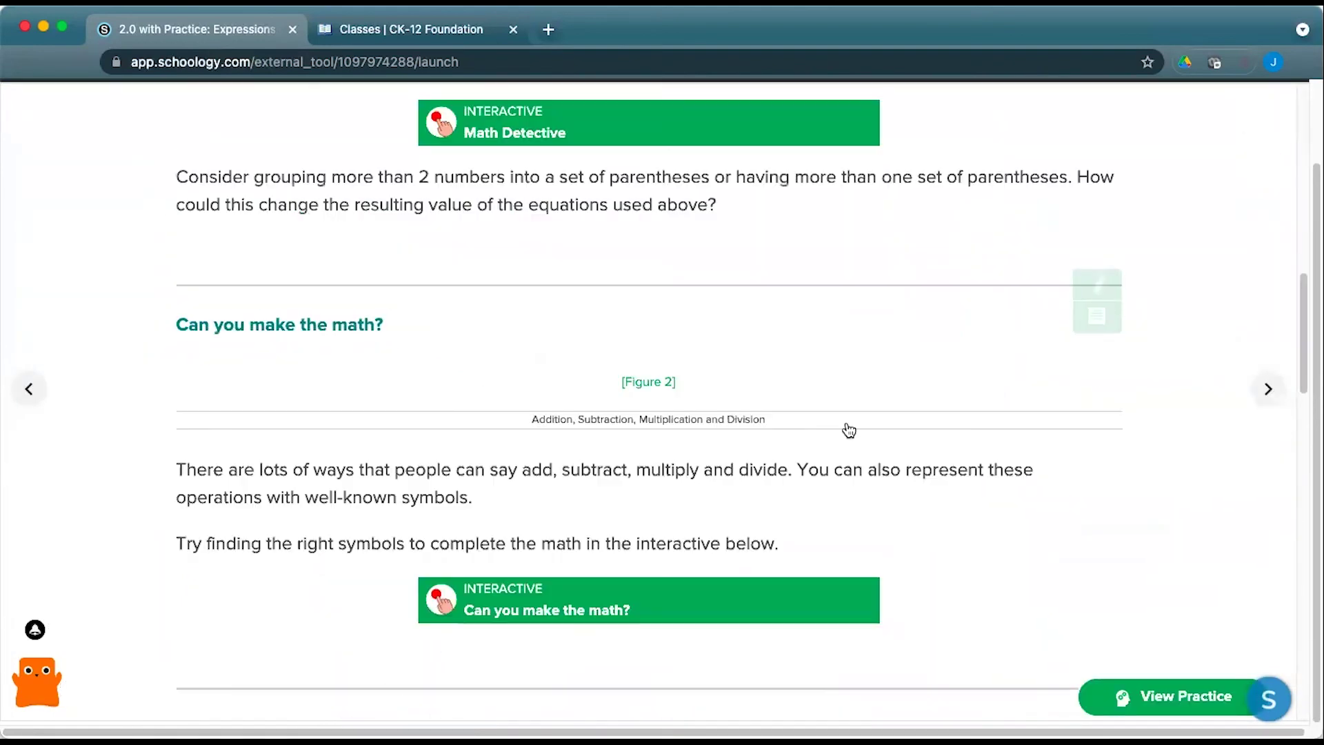
pyautogui.scroll(12, 887, 407)
# Reopen Insights from the learning tools and review the Beginning-level student's time-spent timeline
pyautogui.click(1257, 170)
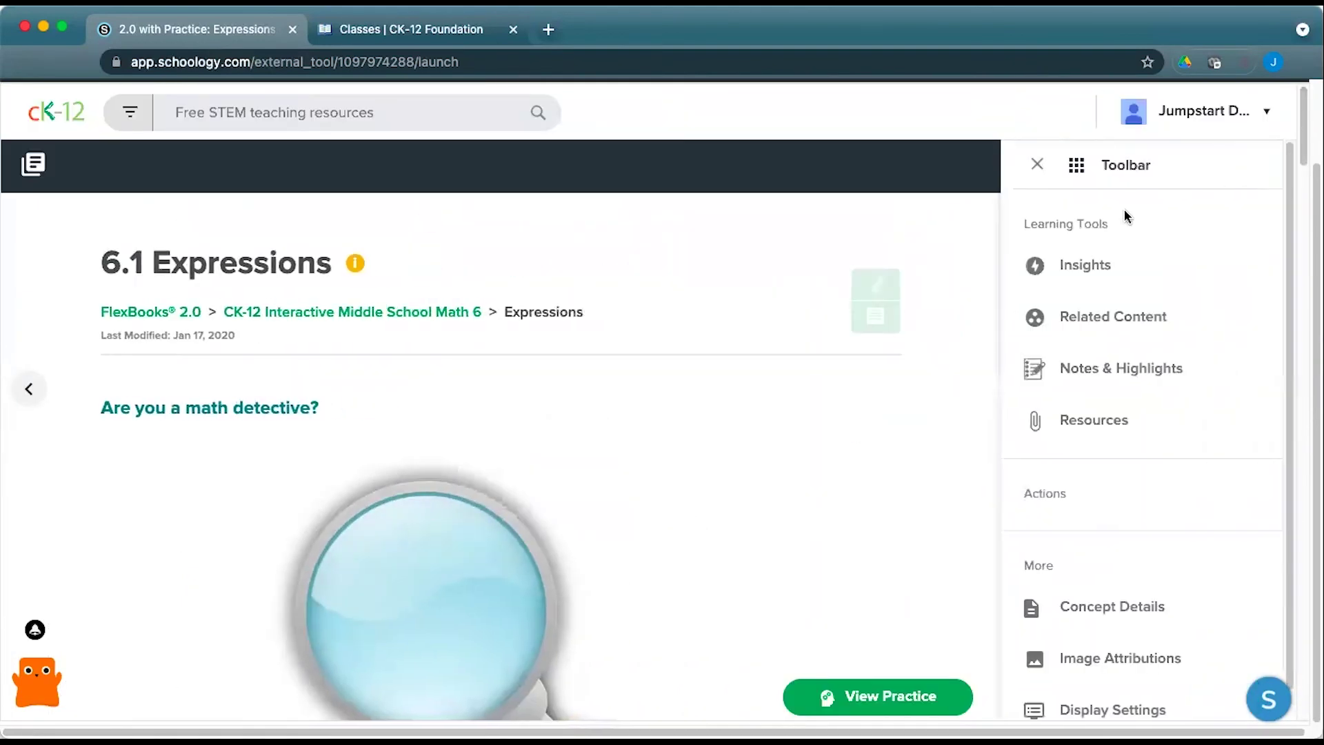
pyautogui.click(1106, 264)
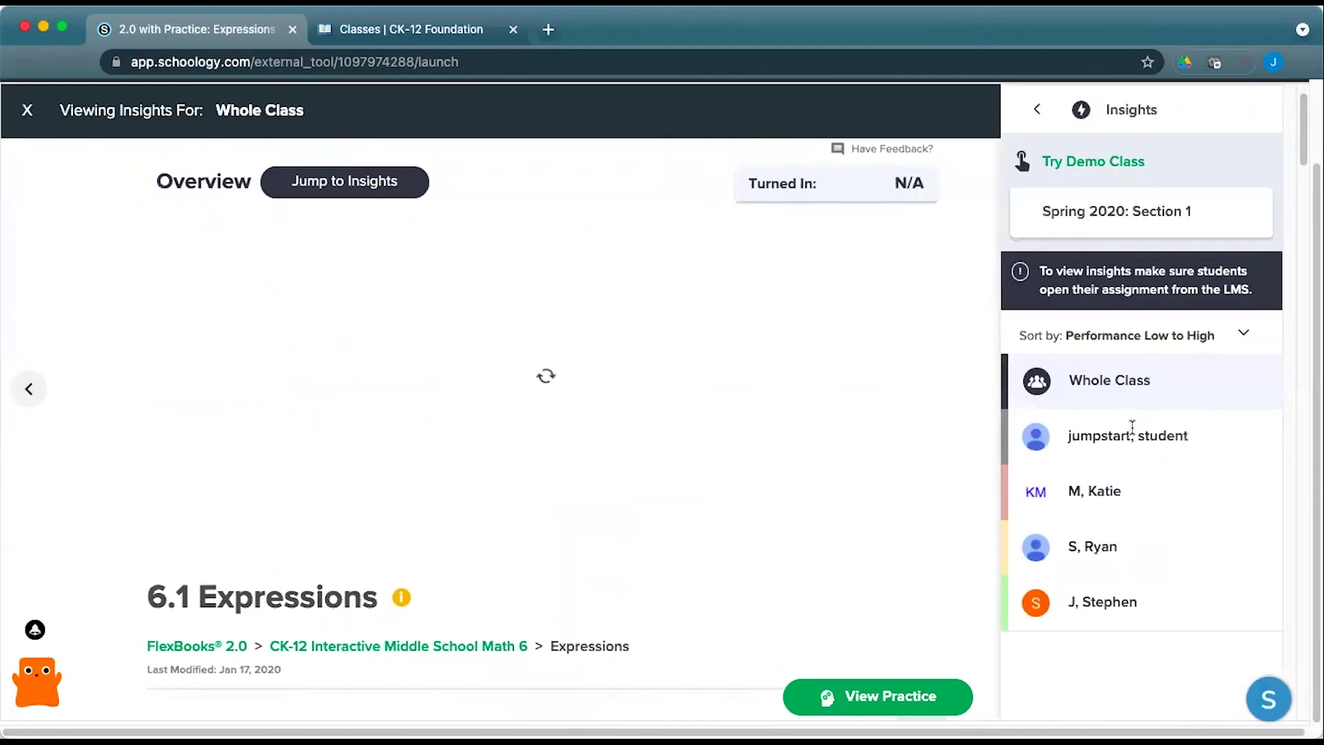
pyautogui.click(1109, 493)
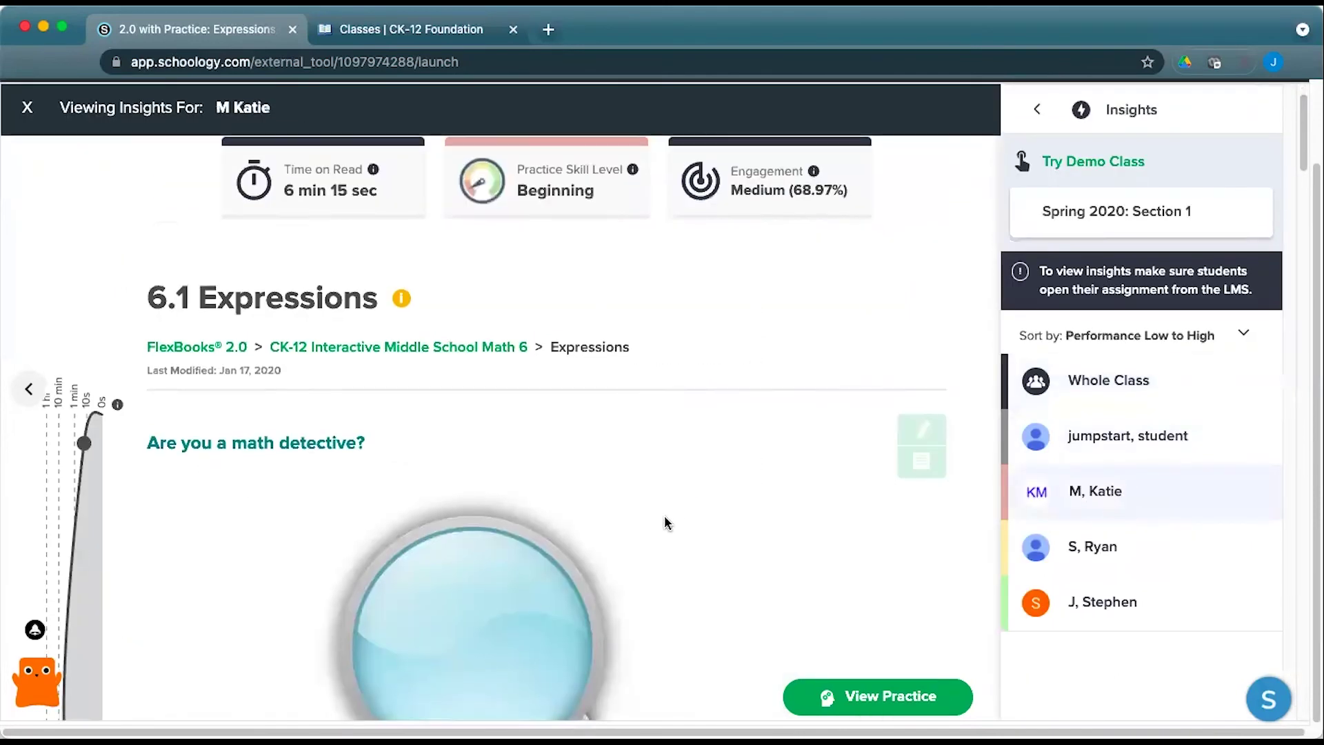
pyautogui.scroll(-10, 664, 523)
pyautogui.scroll(-10, 663, 517)
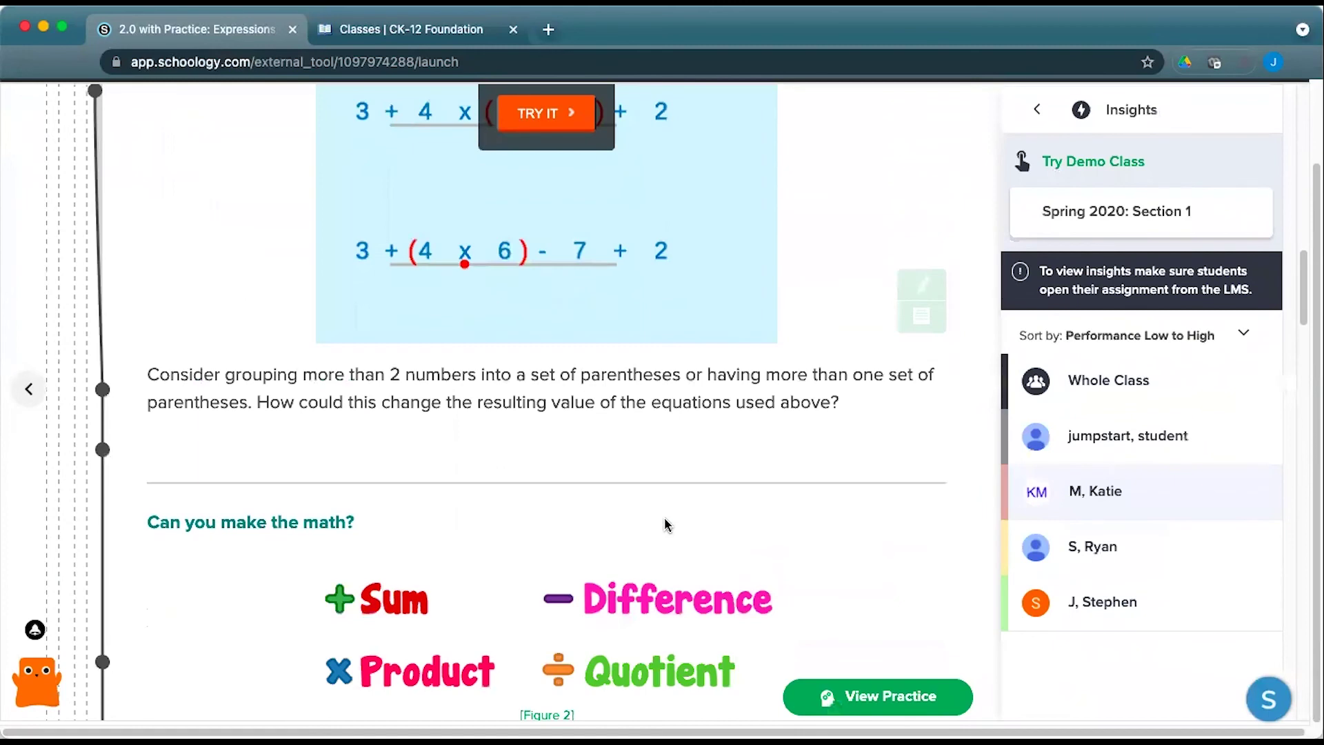
pyautogui.scroll(20, 664, 517)
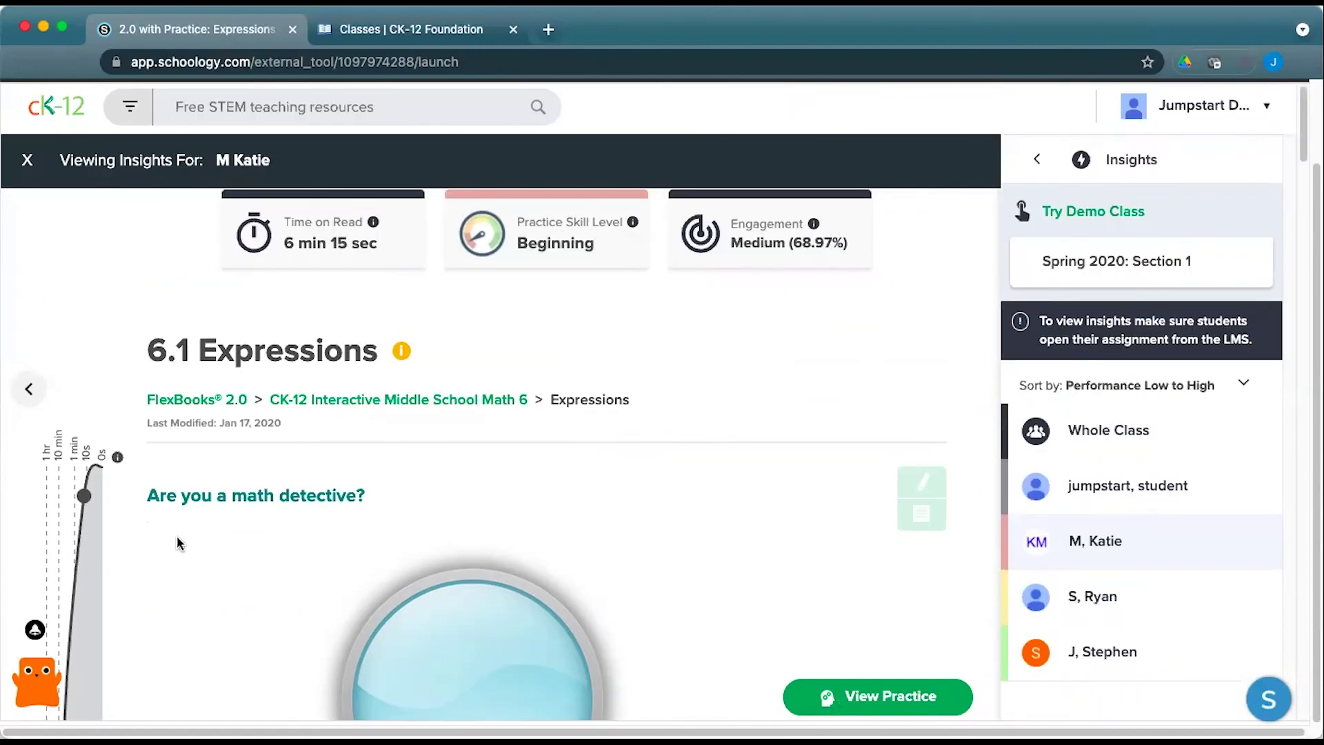
pyautogui.scroll(-7, 177, 540)
pyautogui.moveTo(64, 314)
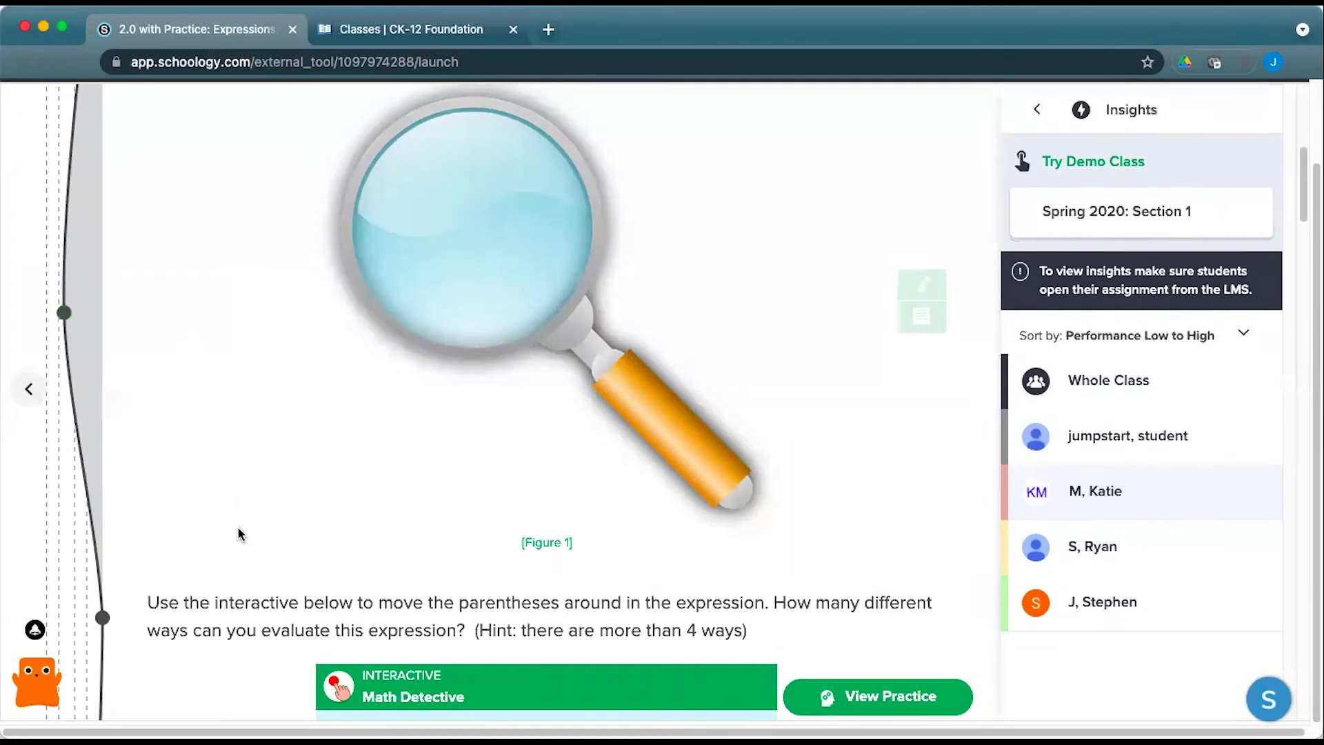
pyautogui.scroll(-9, 237, 527)
pyautogui.scroll(-10, 138, 413)
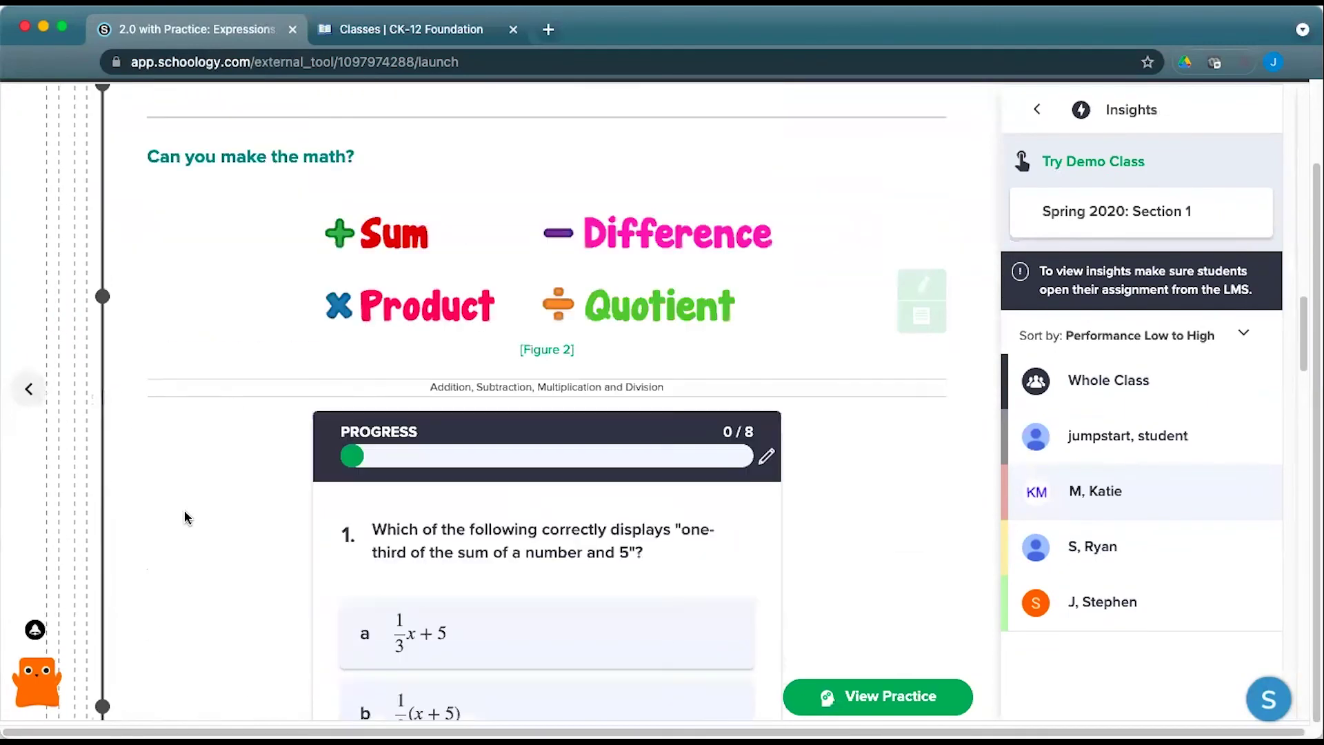
pyautogui.scroll(-6, 114, 482)
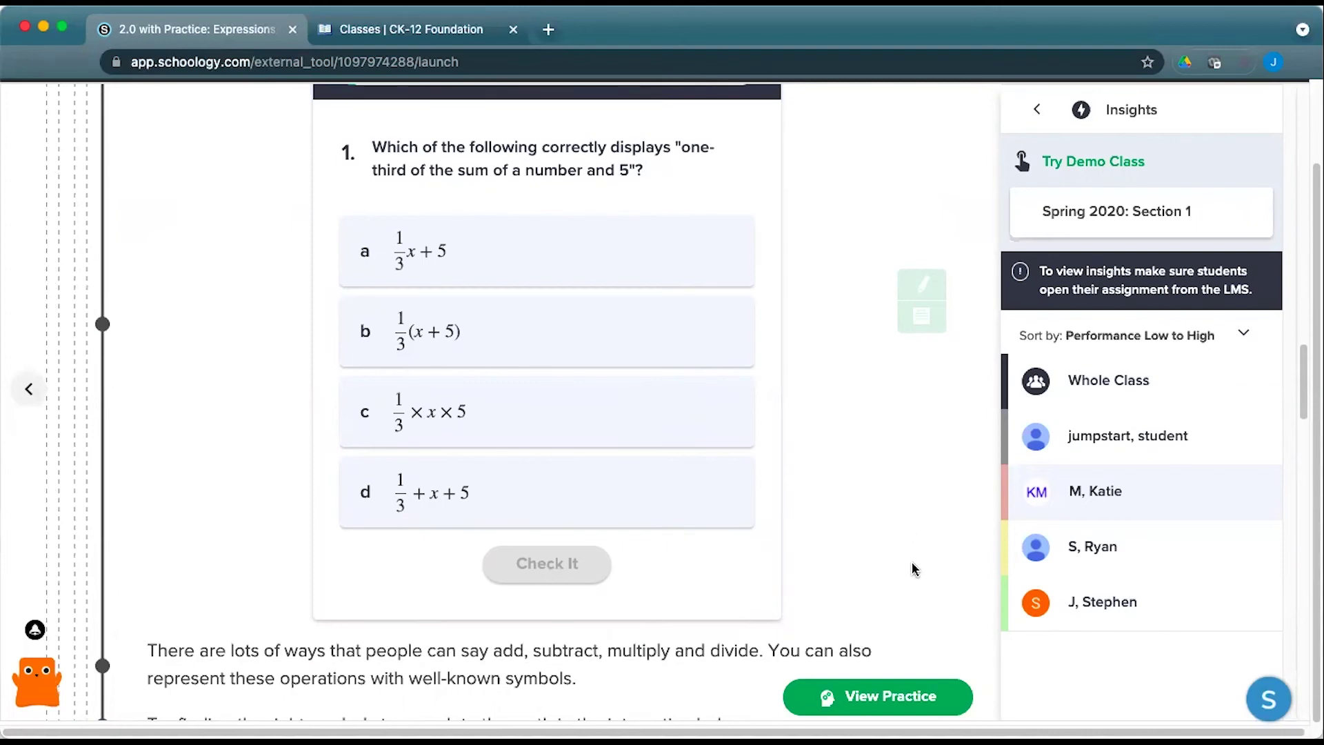
pyautogui.scroll(15, 912, 561)
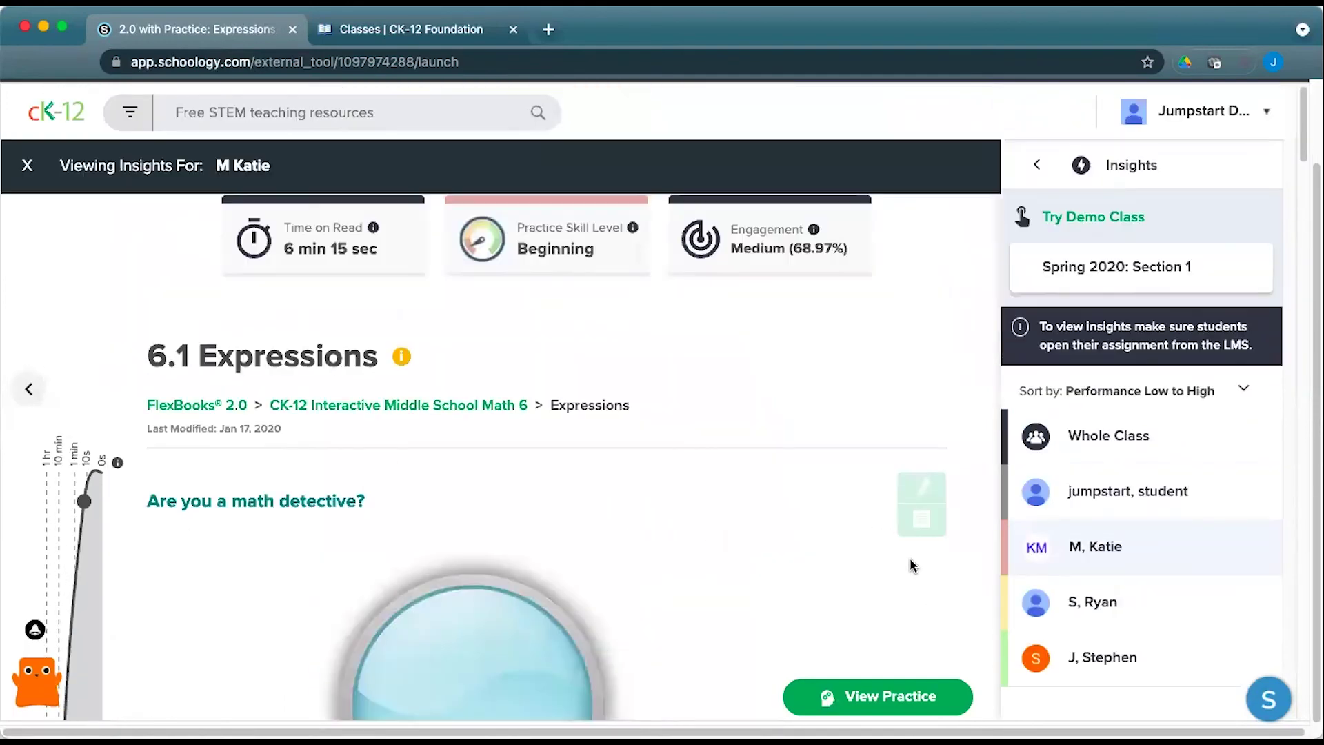
# Switch to the Whole Class overview and open the recommended PLIX3 activity under Insights and Recommendations
pyautogui.click(1101, 428)
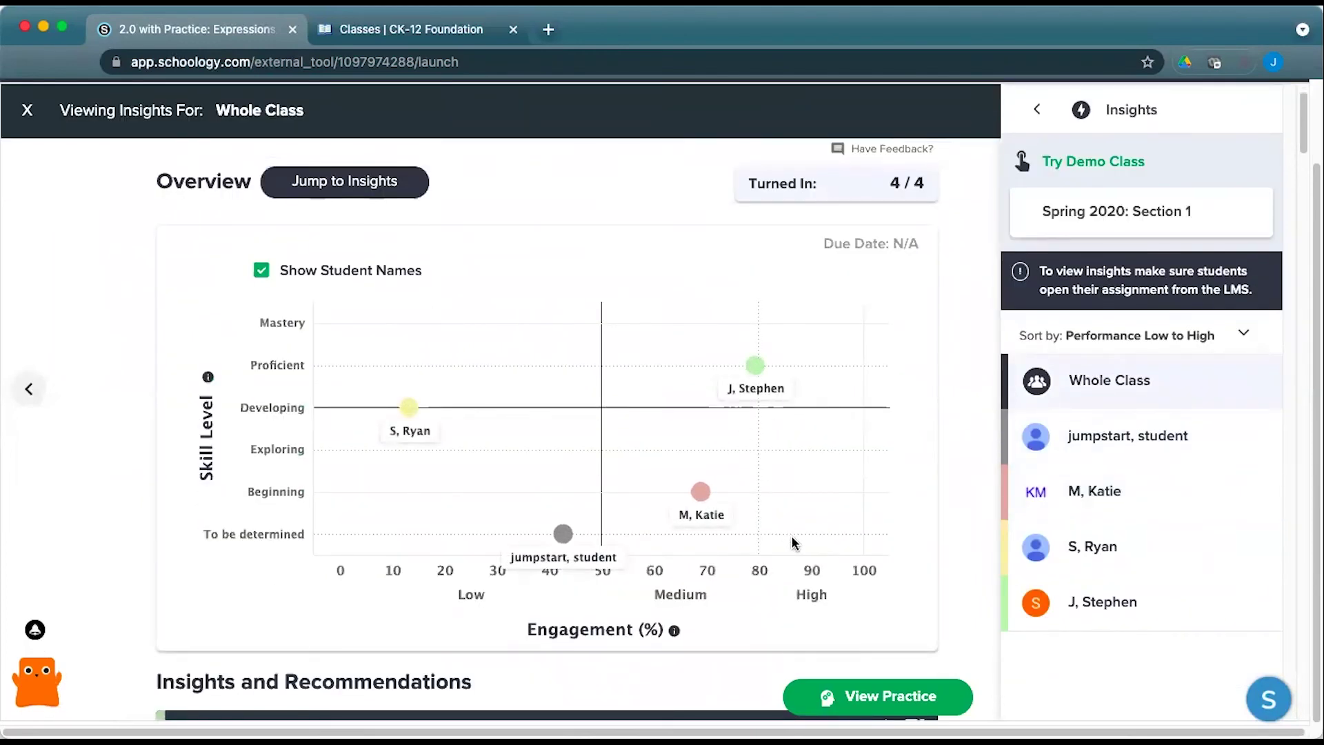
pyautogui.scroll(-3, 791, 535)
pyautogui.scroll(-4, 792, 537)
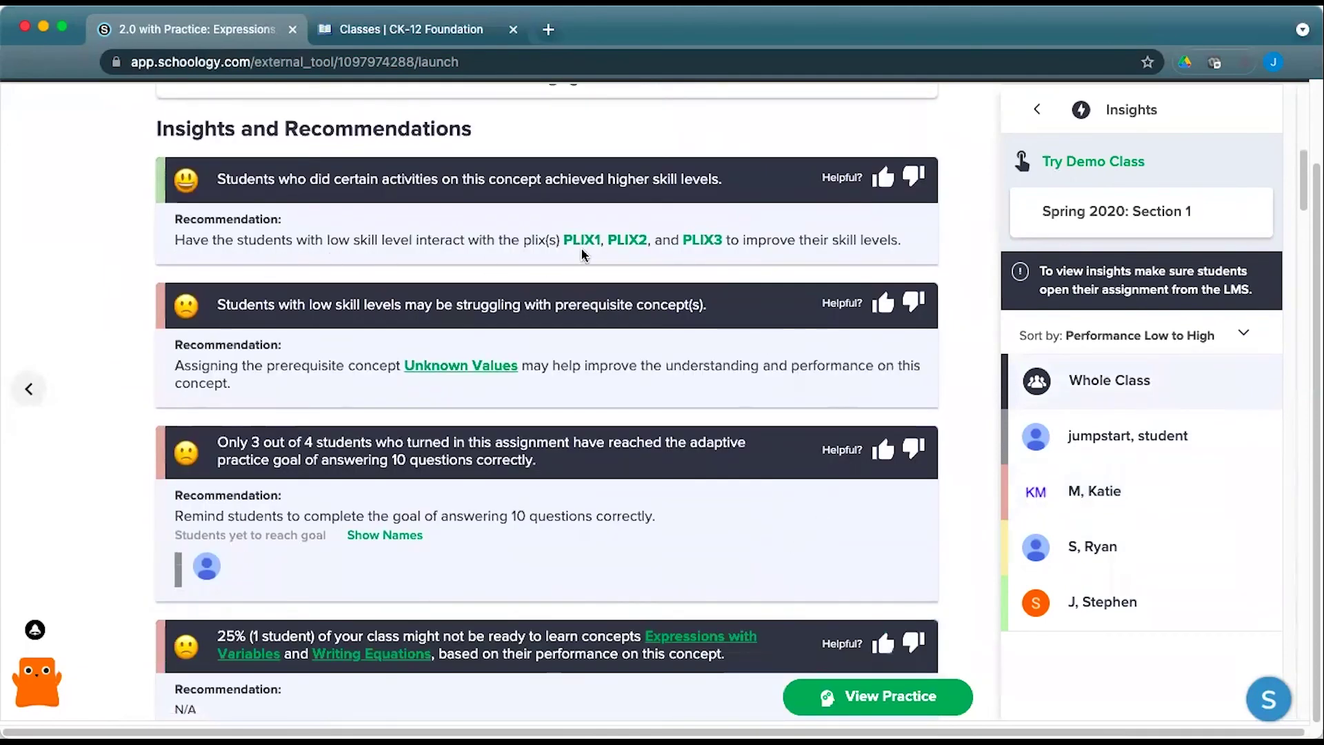
pyautogui.click(717, 250)
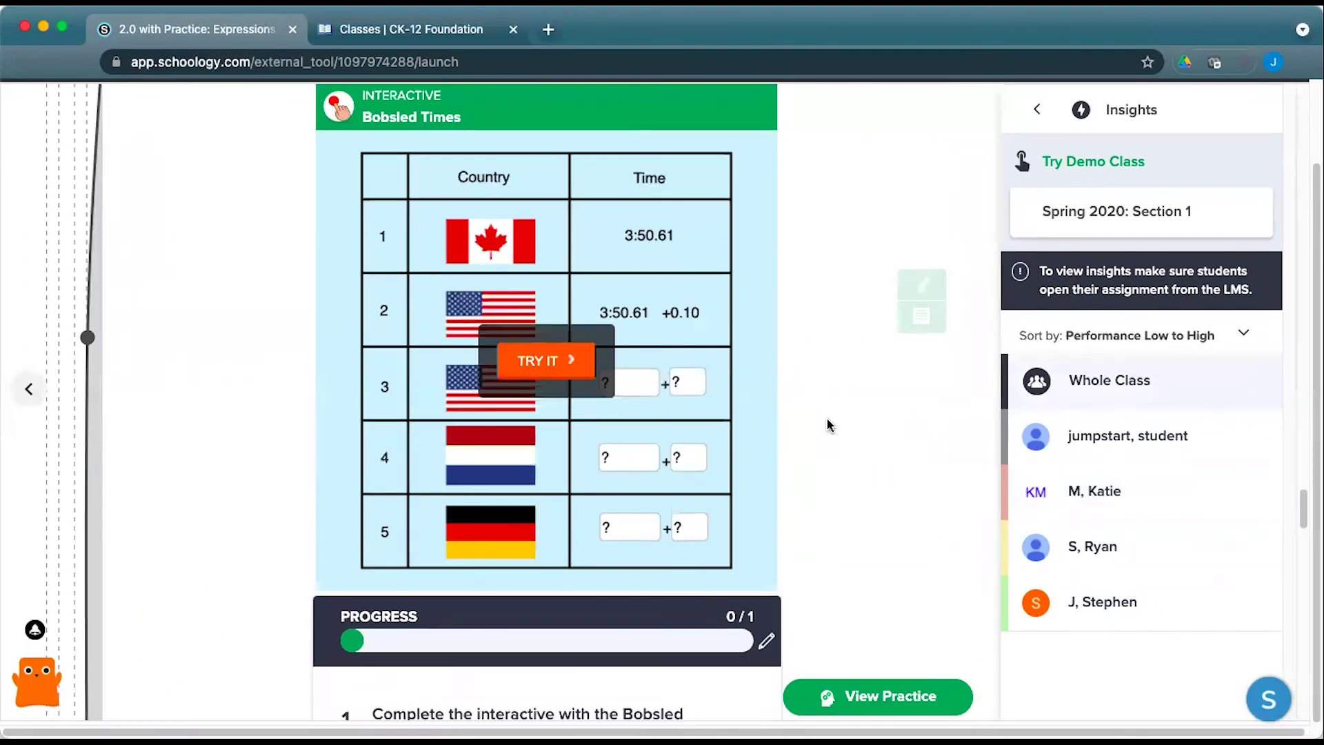
# Scroll back up to the Overview and close the Class Insights view
pyautogui.scroll(20, 824, 420)
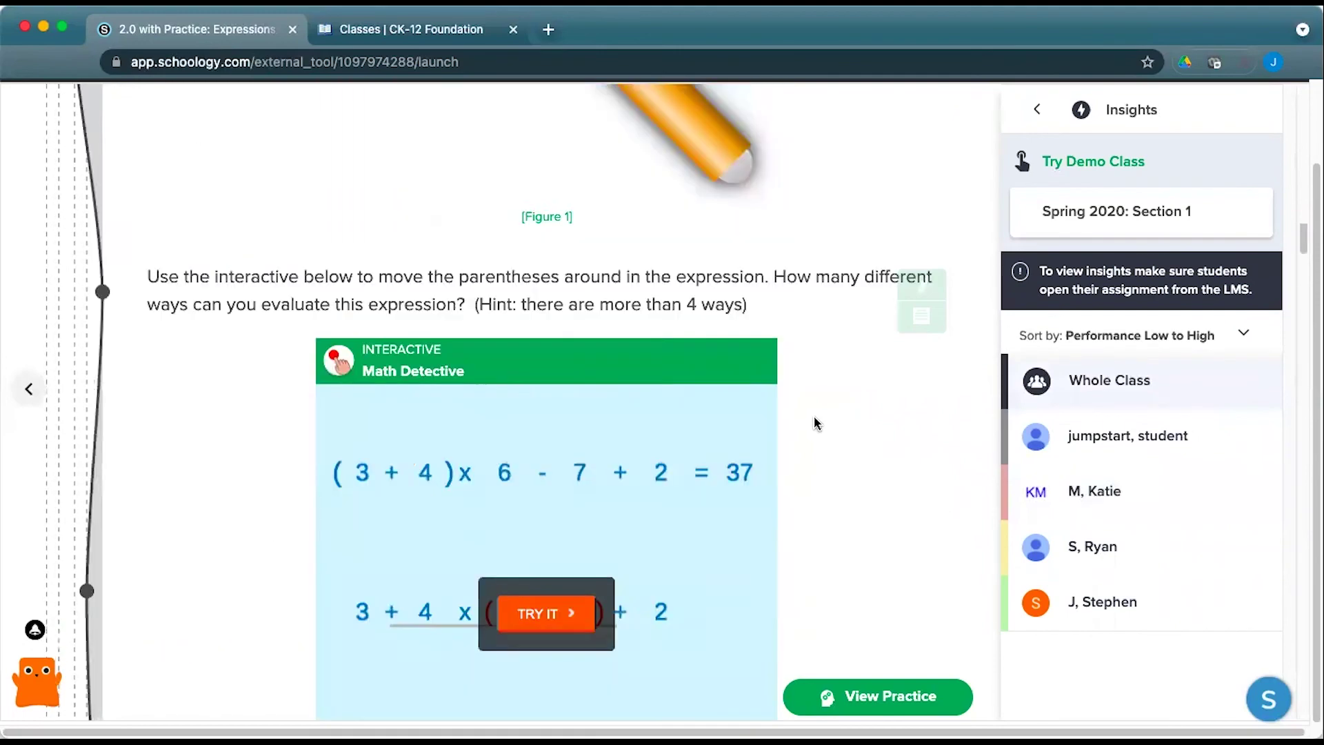
pyautogui.scroll(15, 813, 423)
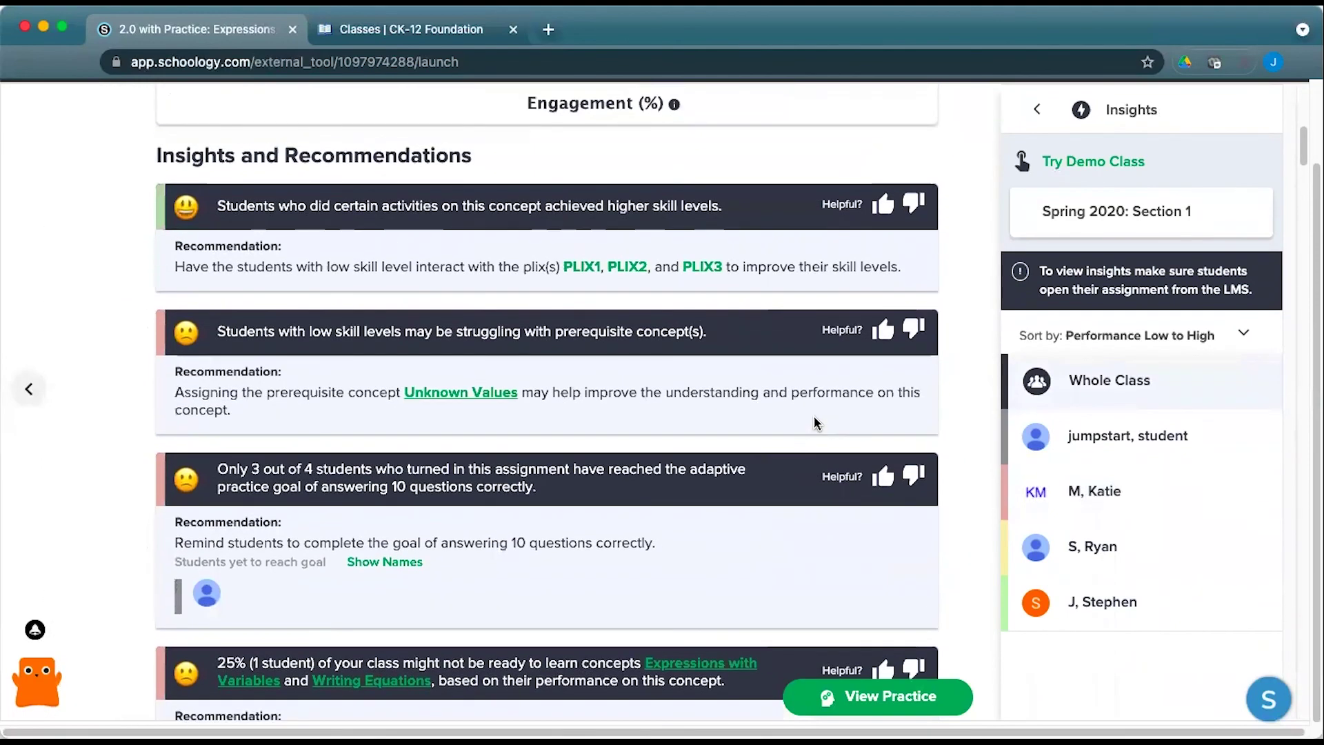
pyautogui.scroll(2, 814, 421)
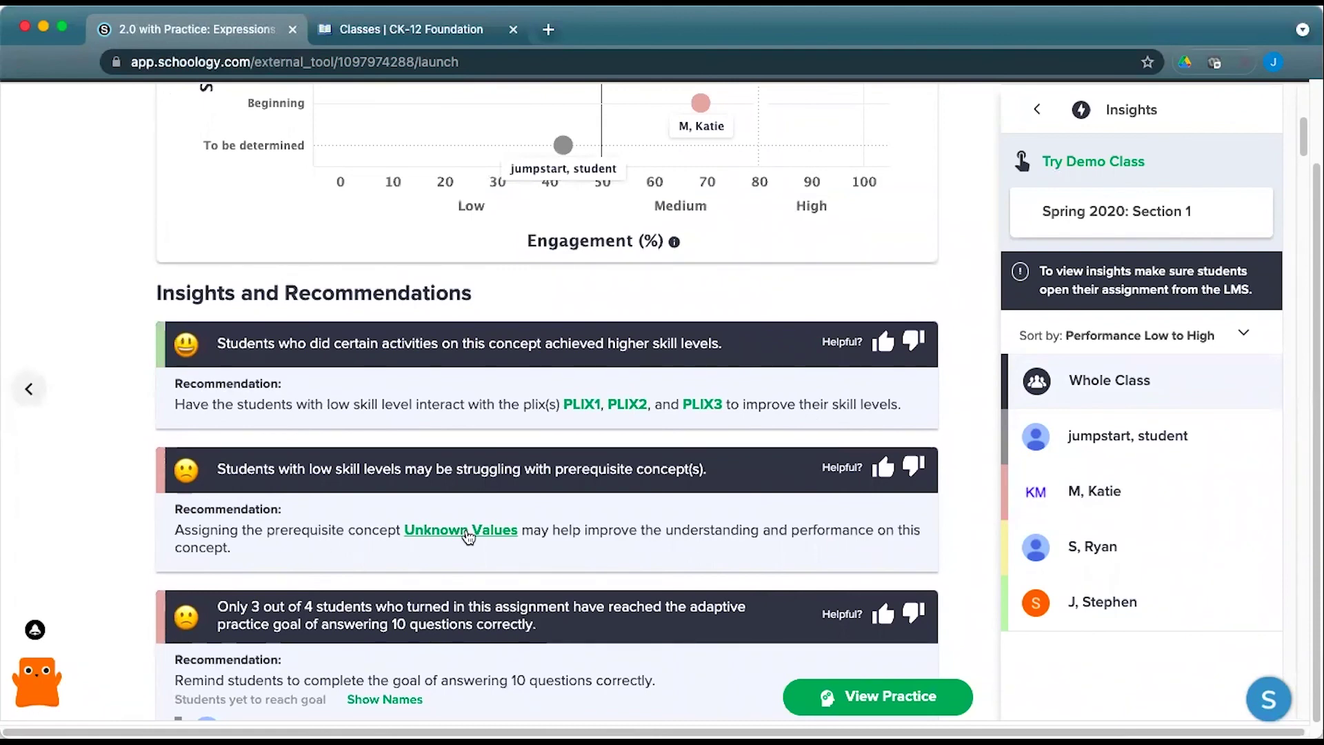
pyautogui.scroll(-4, 476, 524)
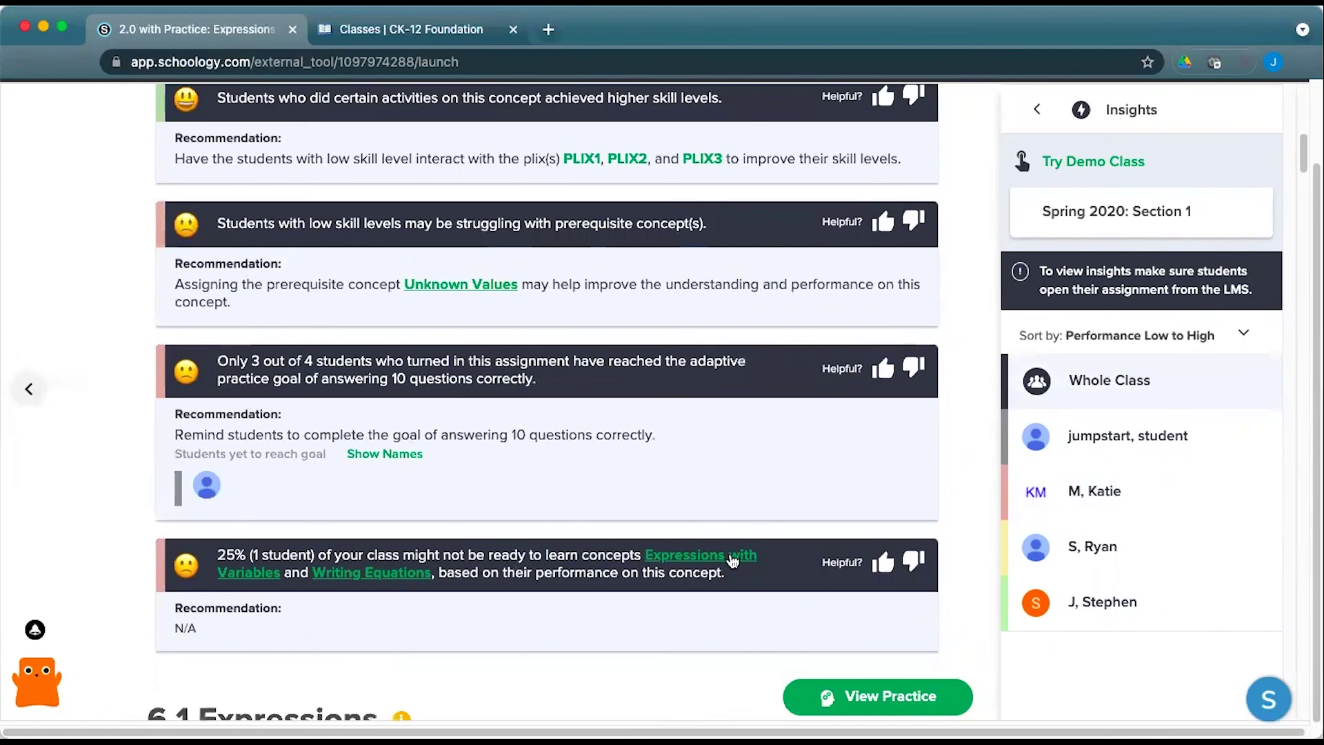
pyautogui.scroll(2, 733, 560)
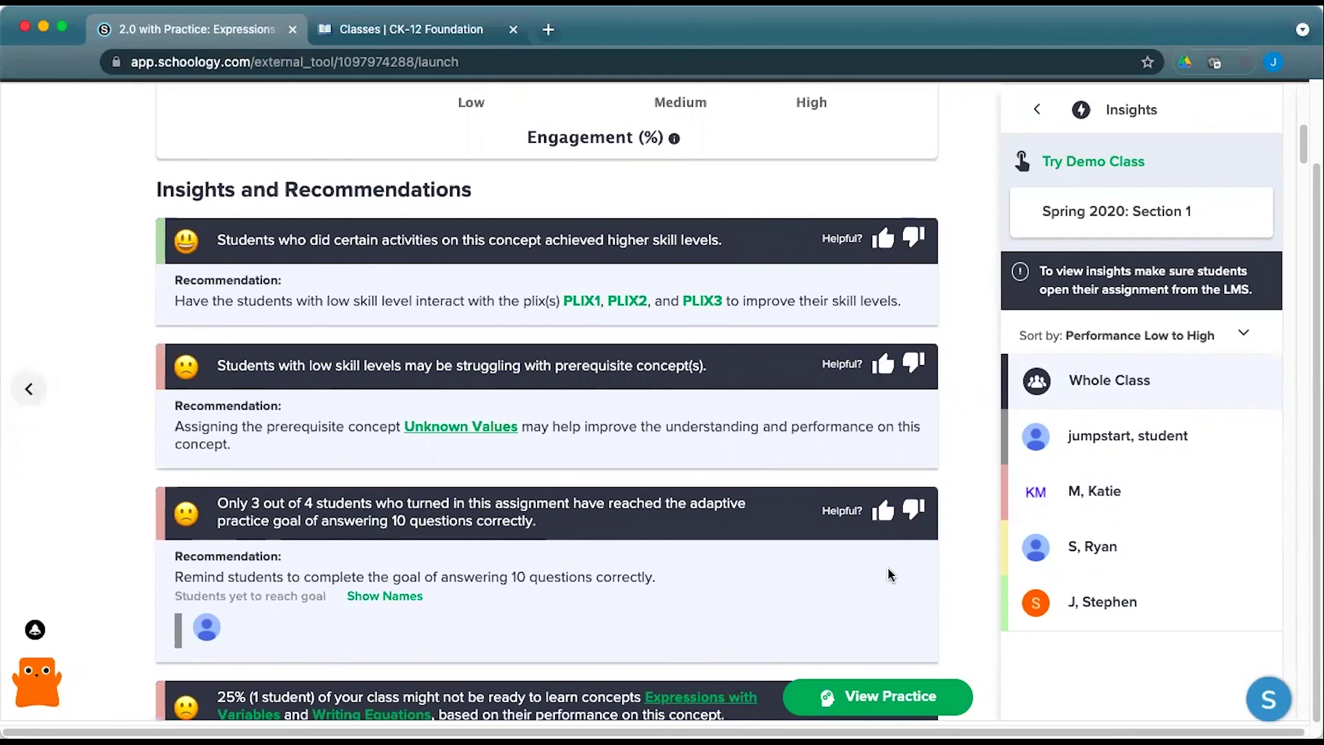
pyautogui.scroll(10, 968, 419)
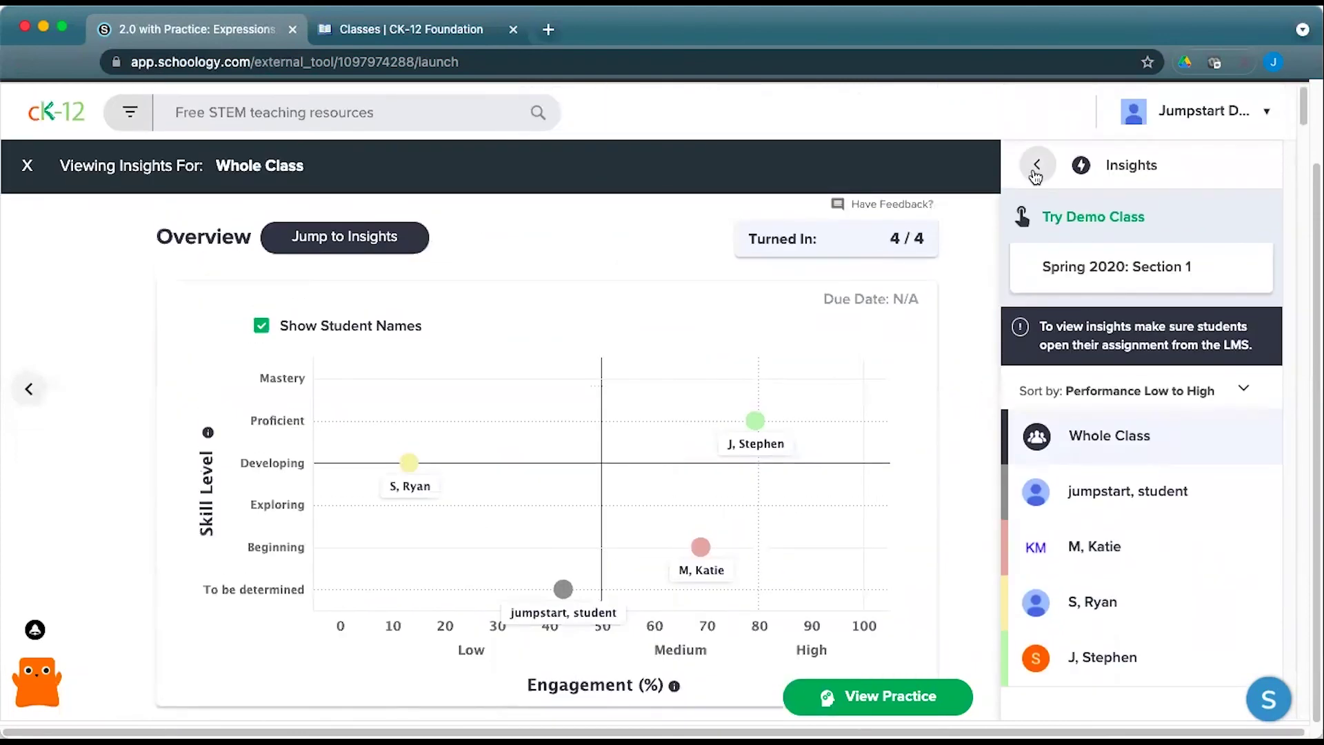
pyautogui.click(1035, 167)
# Close the learning tools panel, exit full screen, check the CK-12 reports grid, then return to the lesson
pyautogui.click(1034, 165)
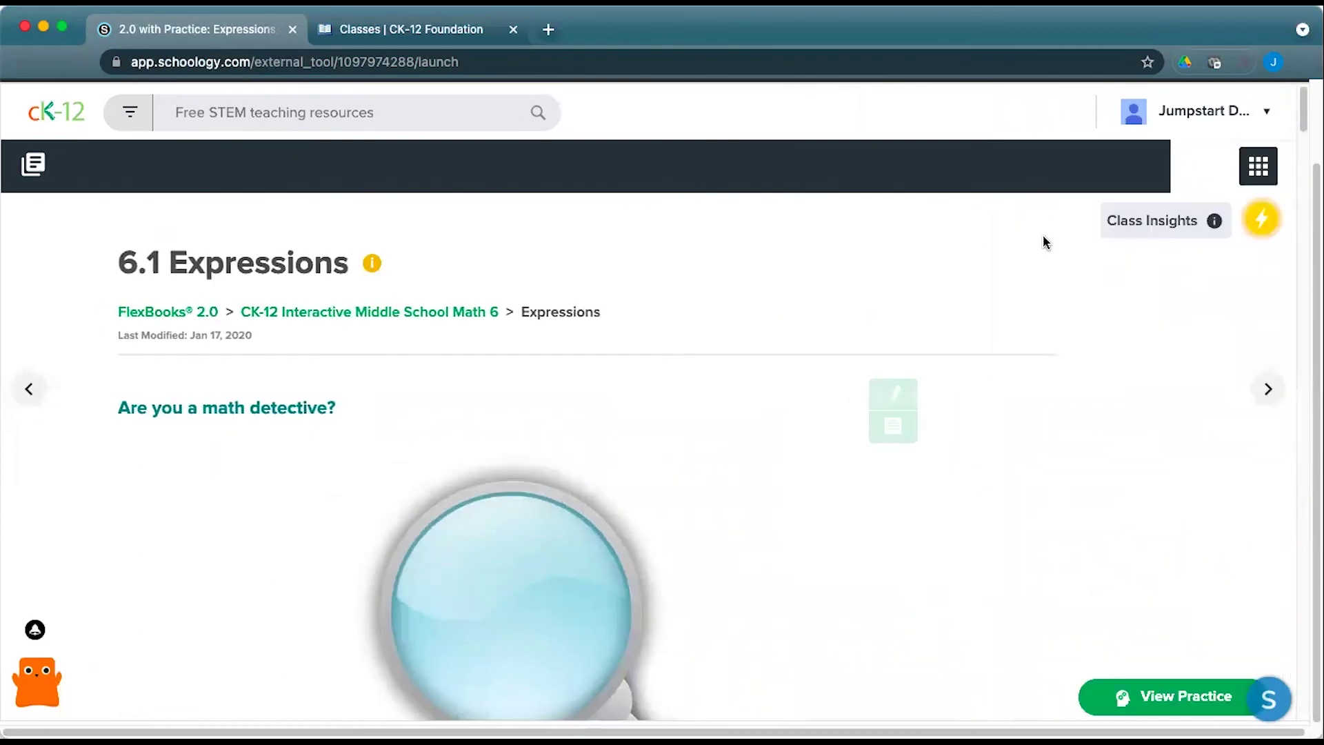
pyautogui.press('Escape')
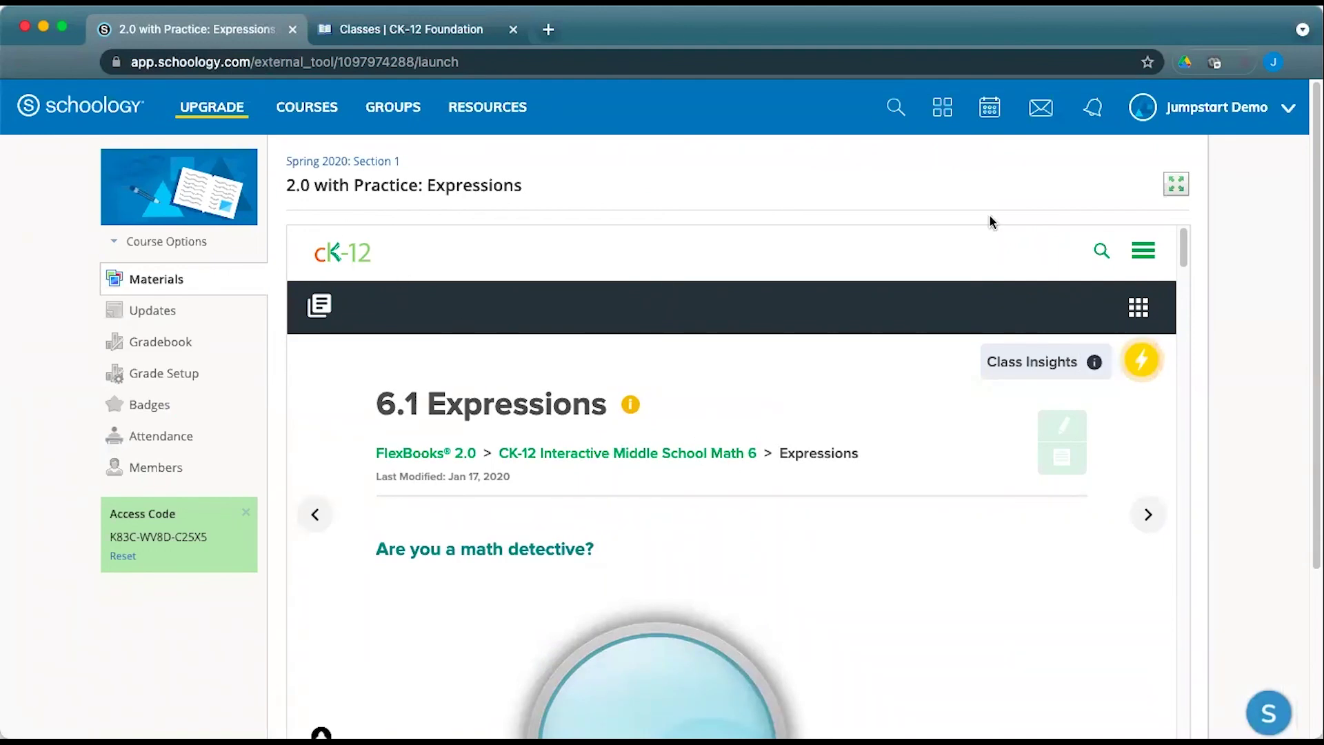
pyautogui.click(431, 34)
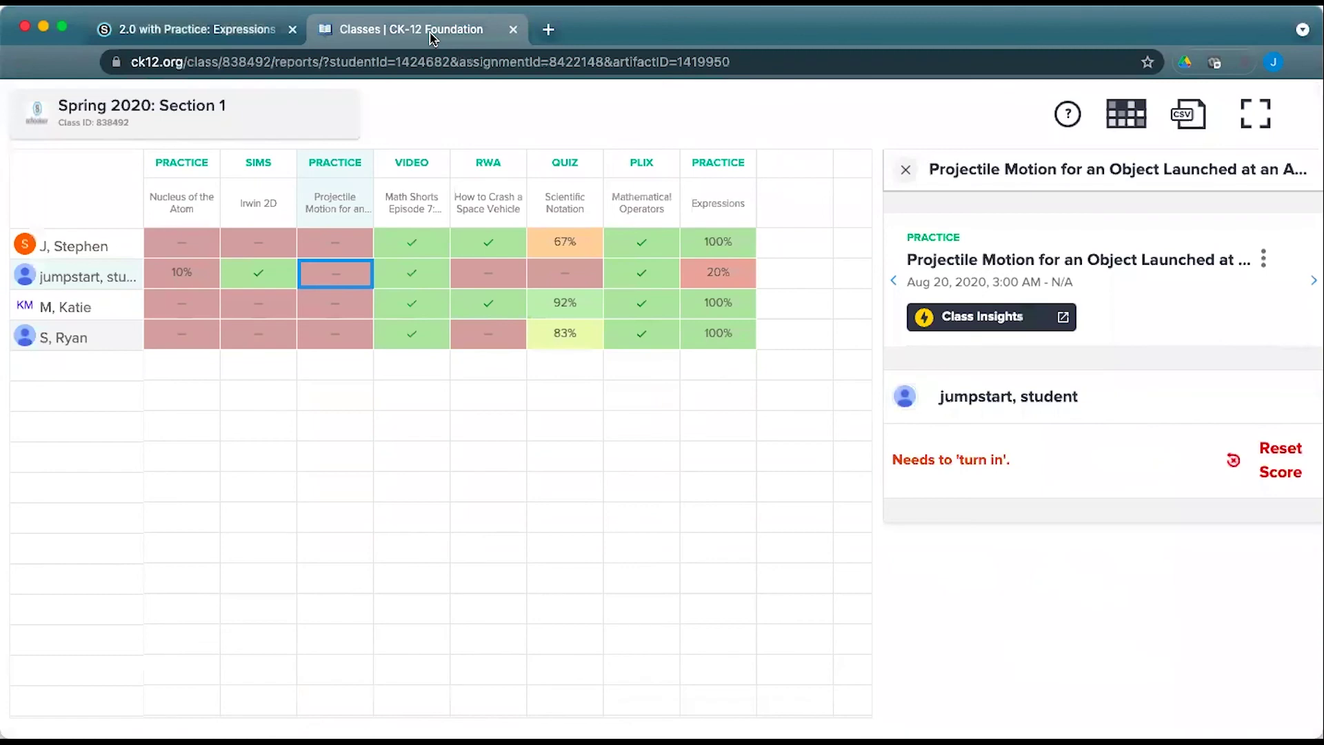
pyautogui.click(207, 29)
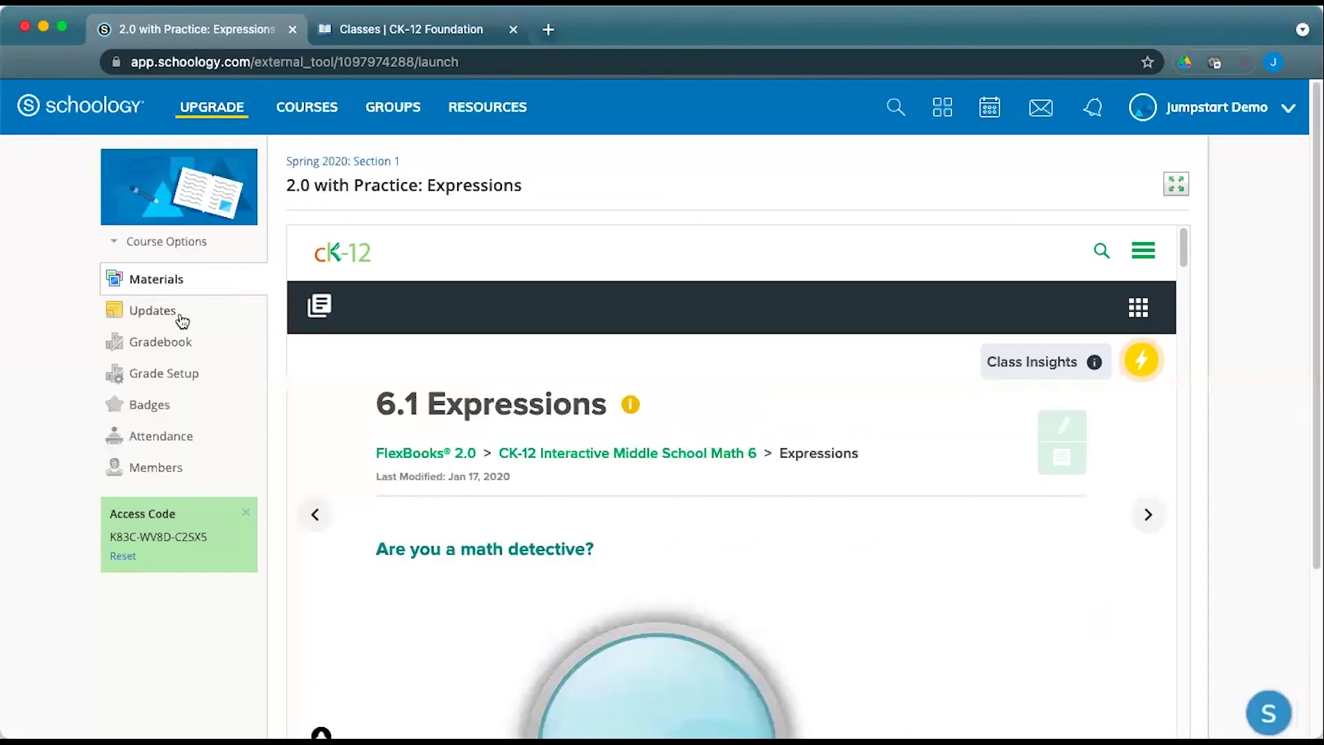